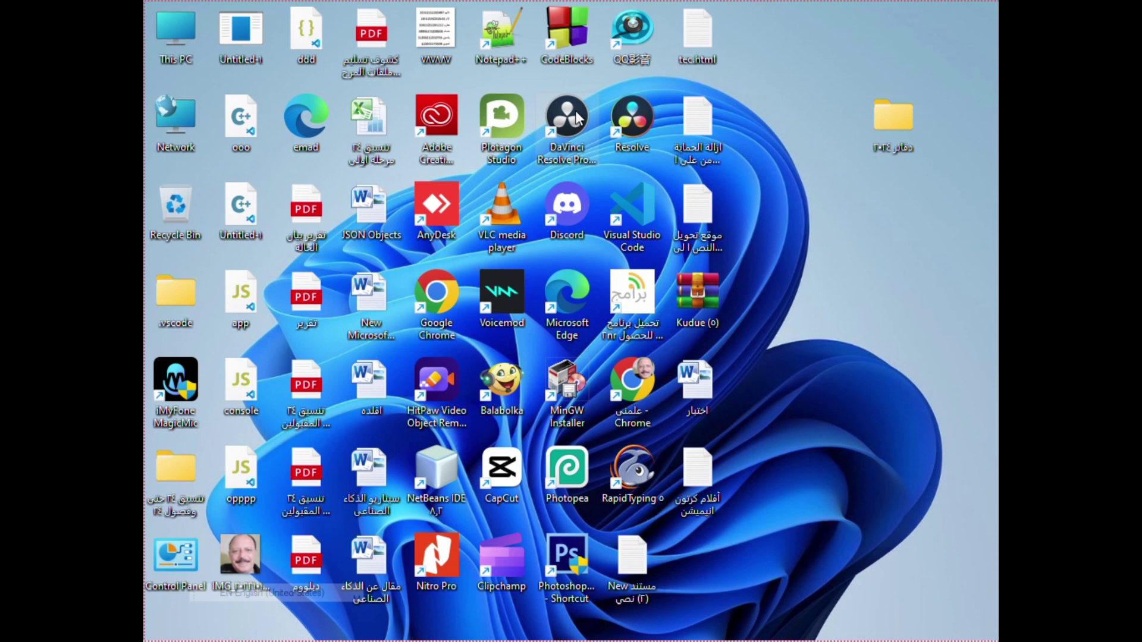
Search the computer for "winword" and launch Microsoft Word 2010 from the results.
key(super)
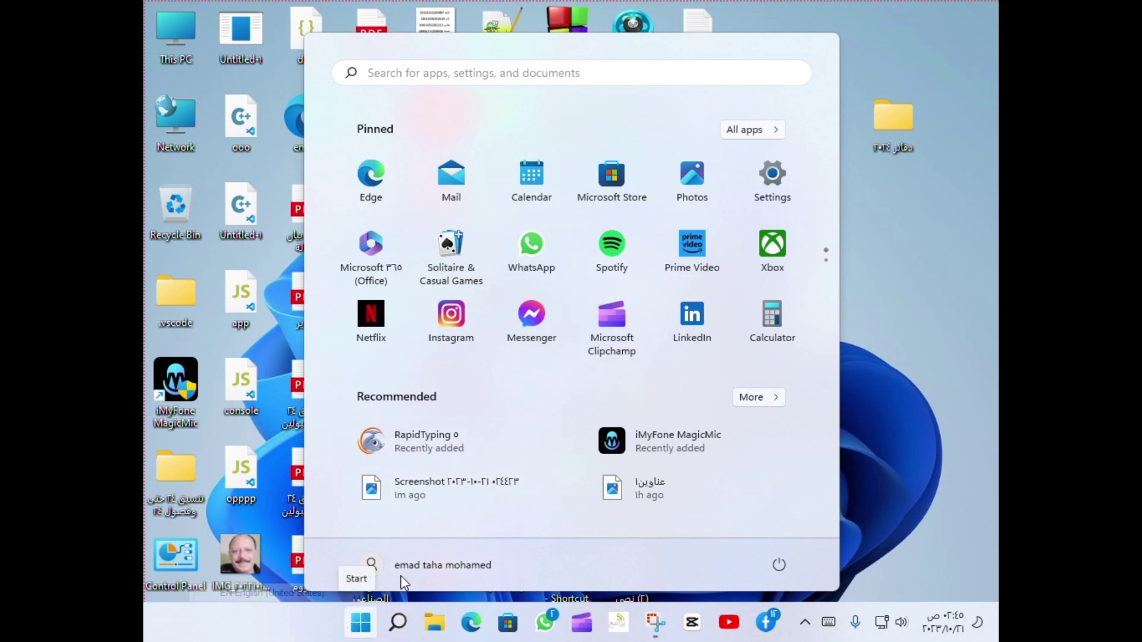
click(396, 74)
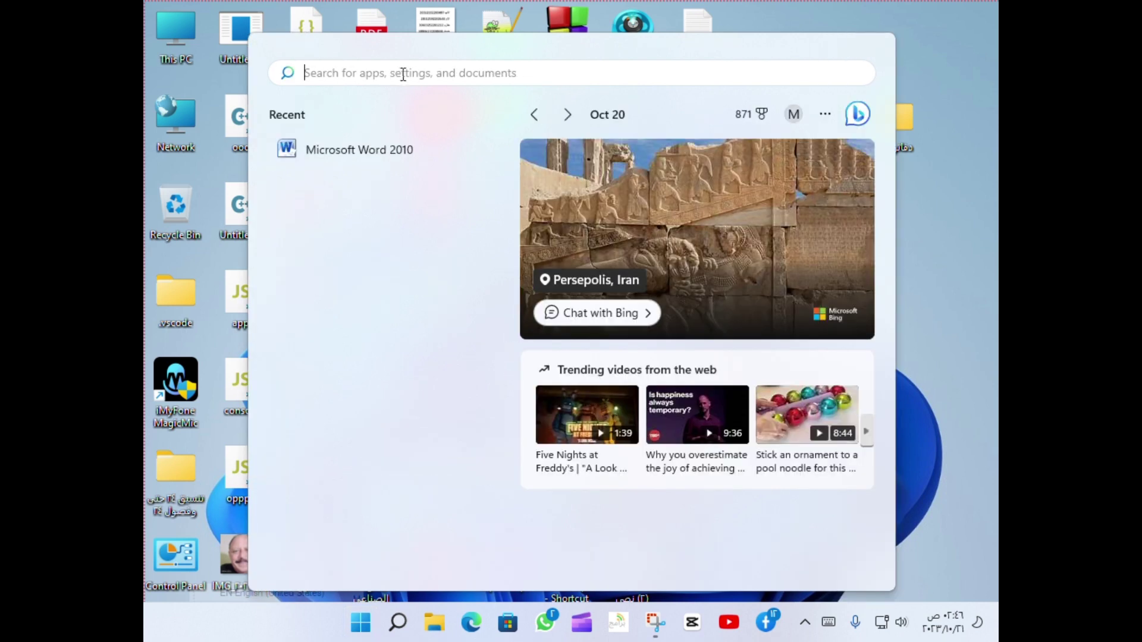
text(w)
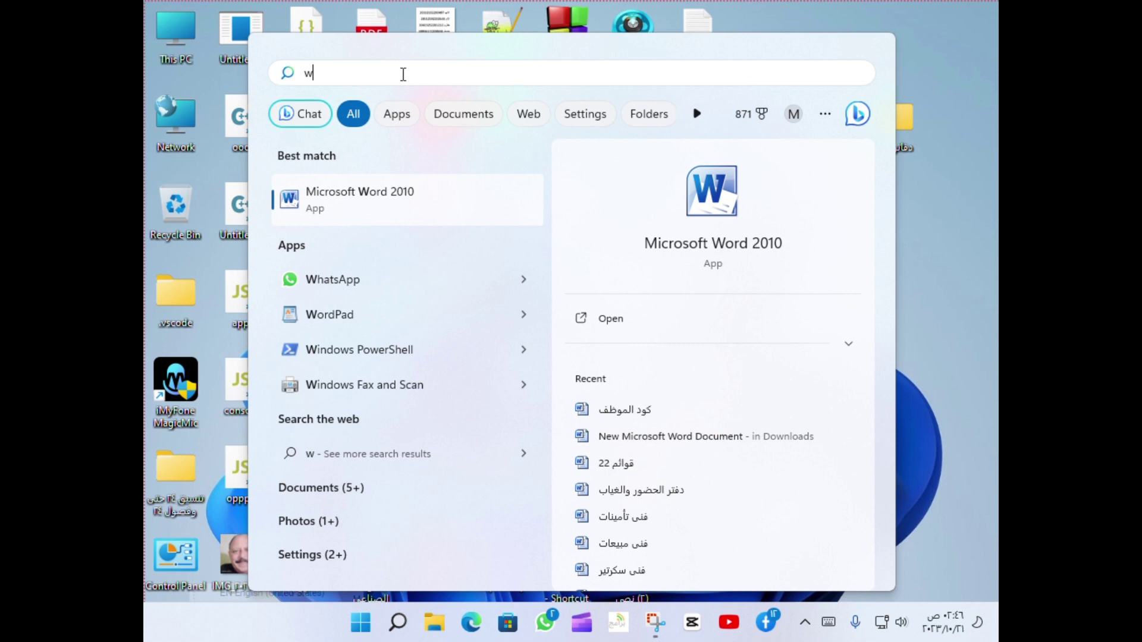
text(i)
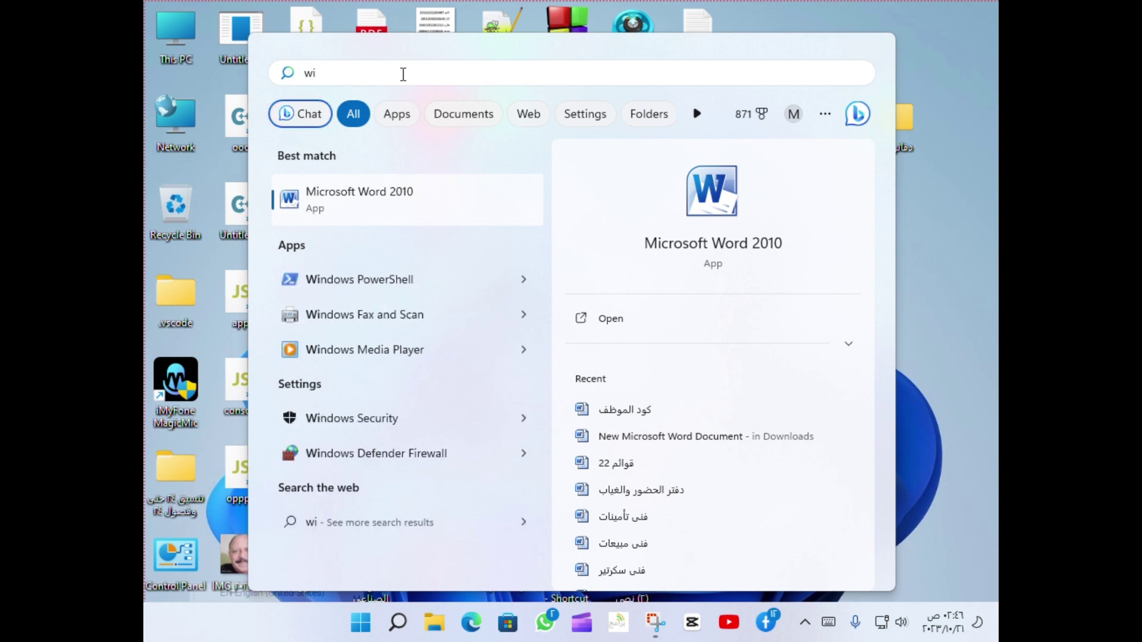
text(nwo)
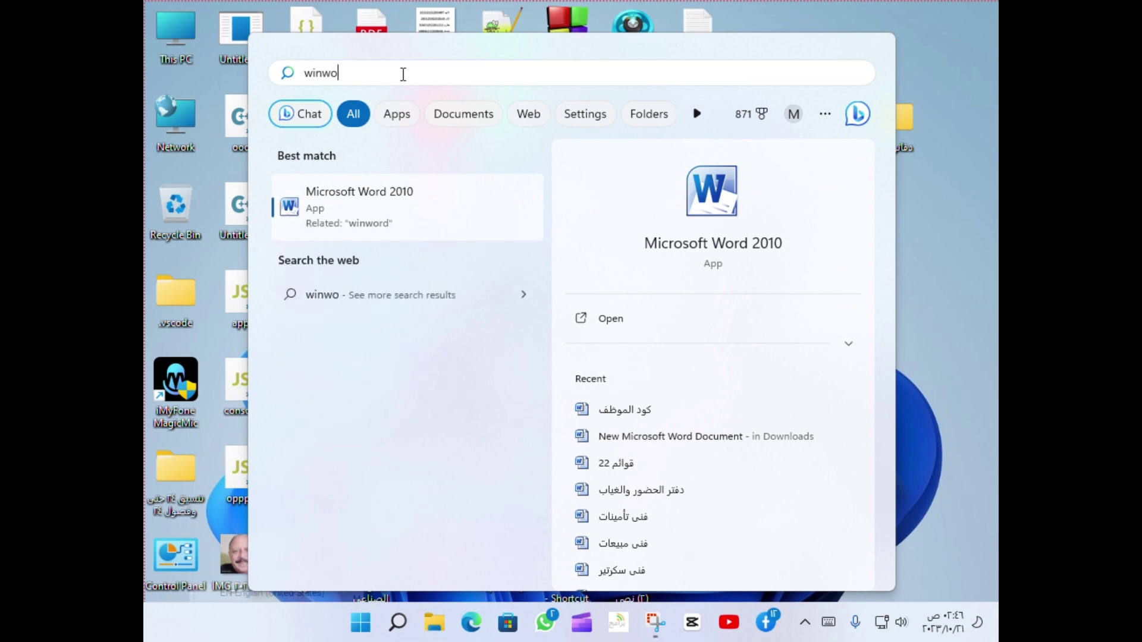
text(rd)
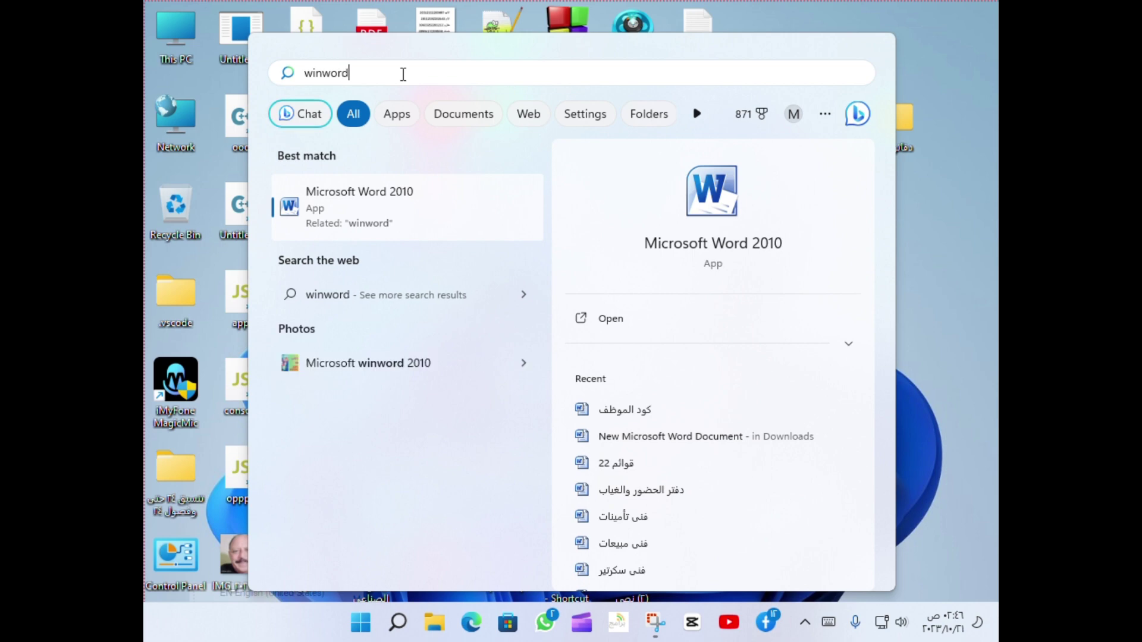
click(355, 208)
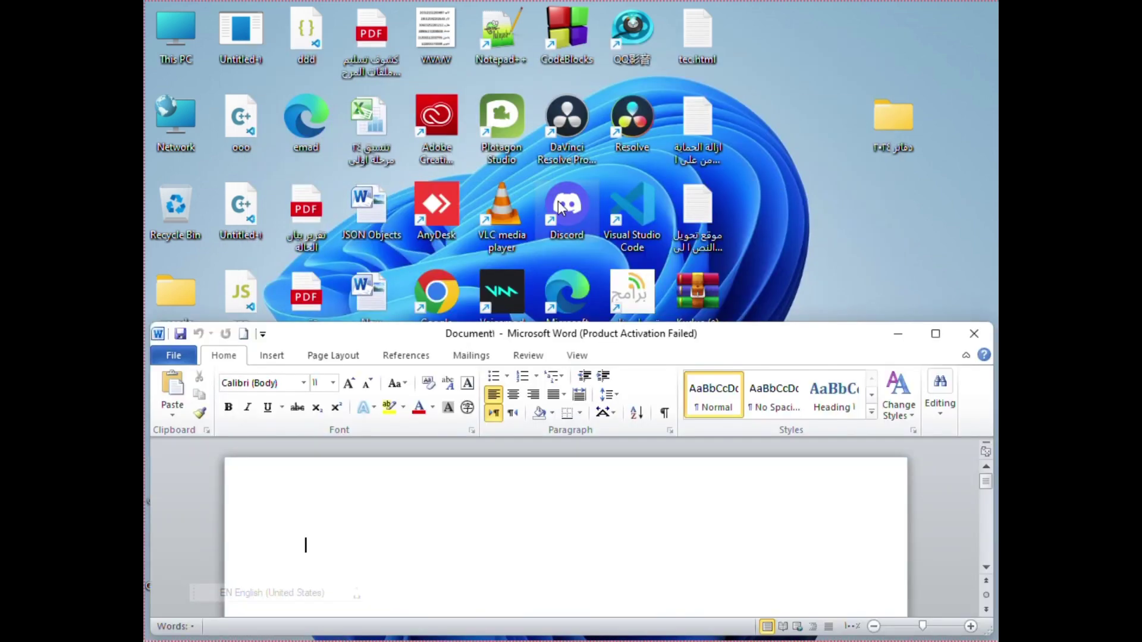
Dismiss the Office Activation Wizard and move the restored Word window up to the middle of the desktop.
click(935, 334)
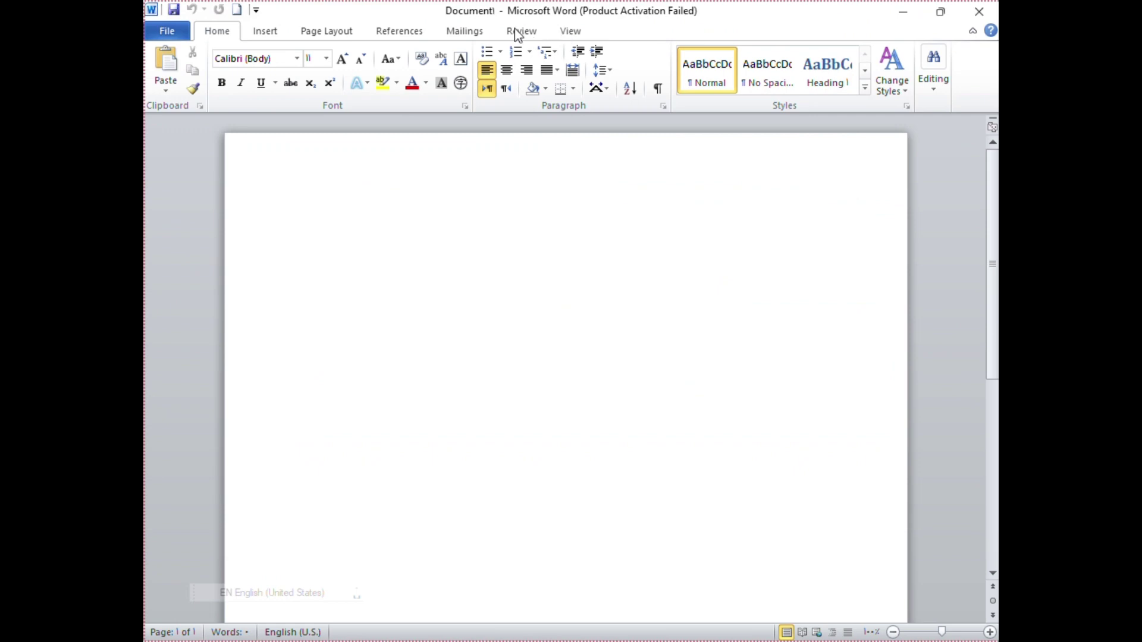
click(940, 12)
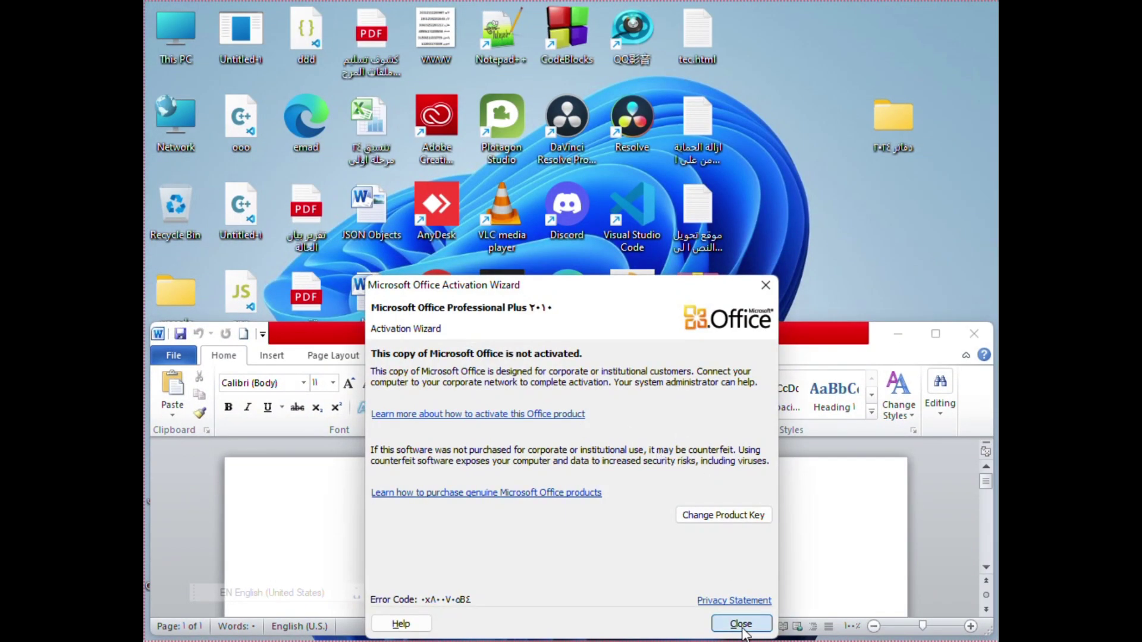
click(741, 624)
drag(822, 342, 814, 167)
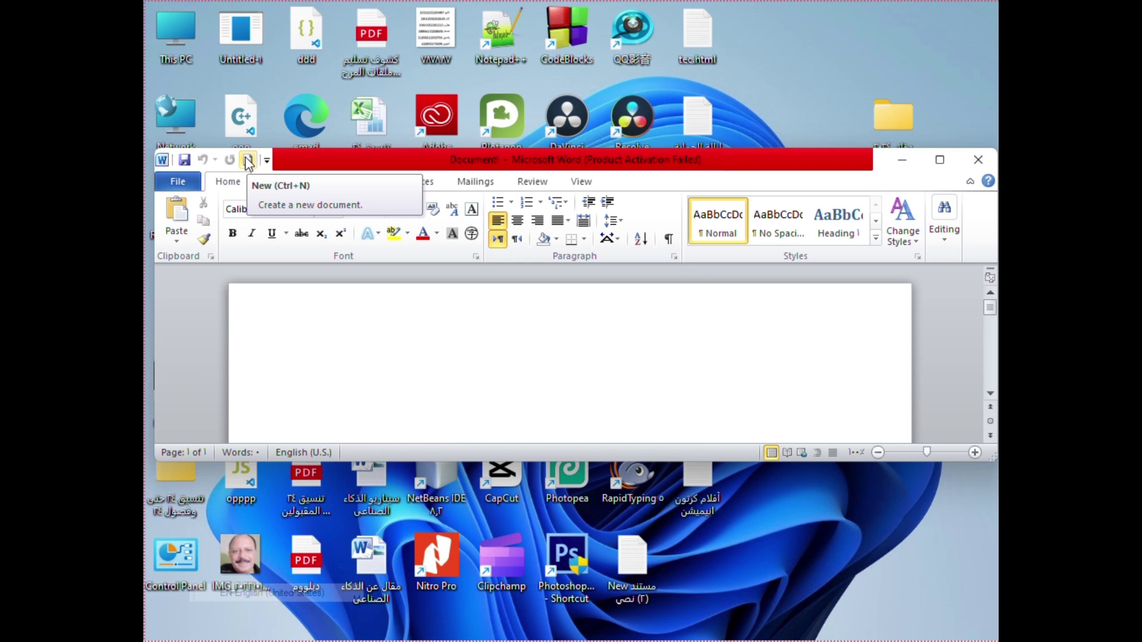
Create a second blank document and move its window down so that both document windows can be seen.
click(248, 161)
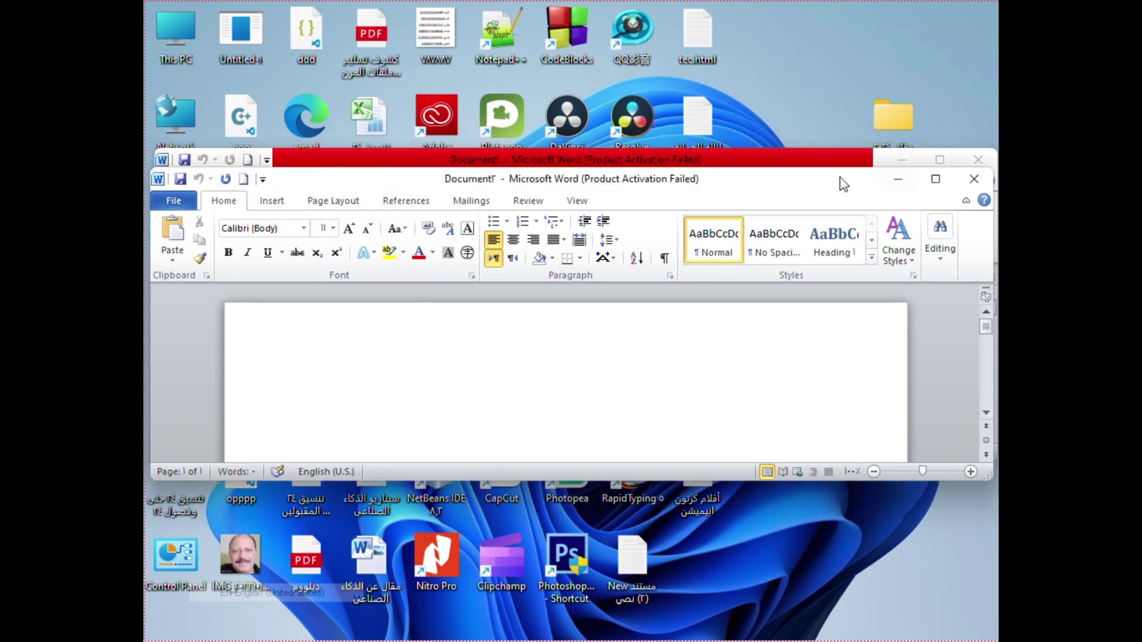
drag(723, 189, 702, 265)
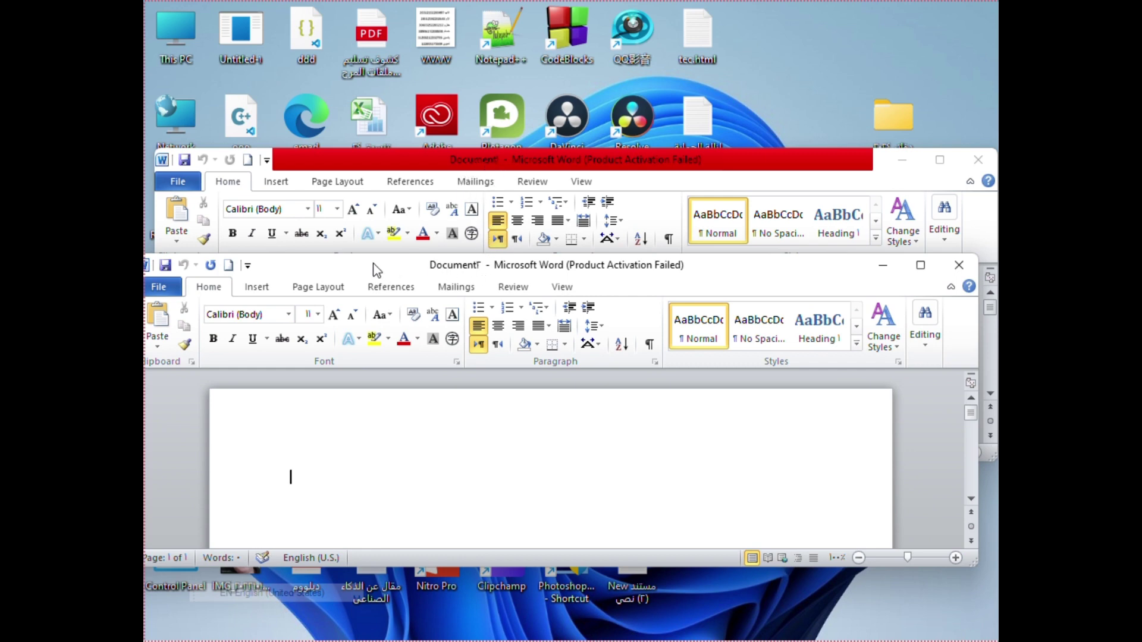
drag(377, 270, 414, 266)
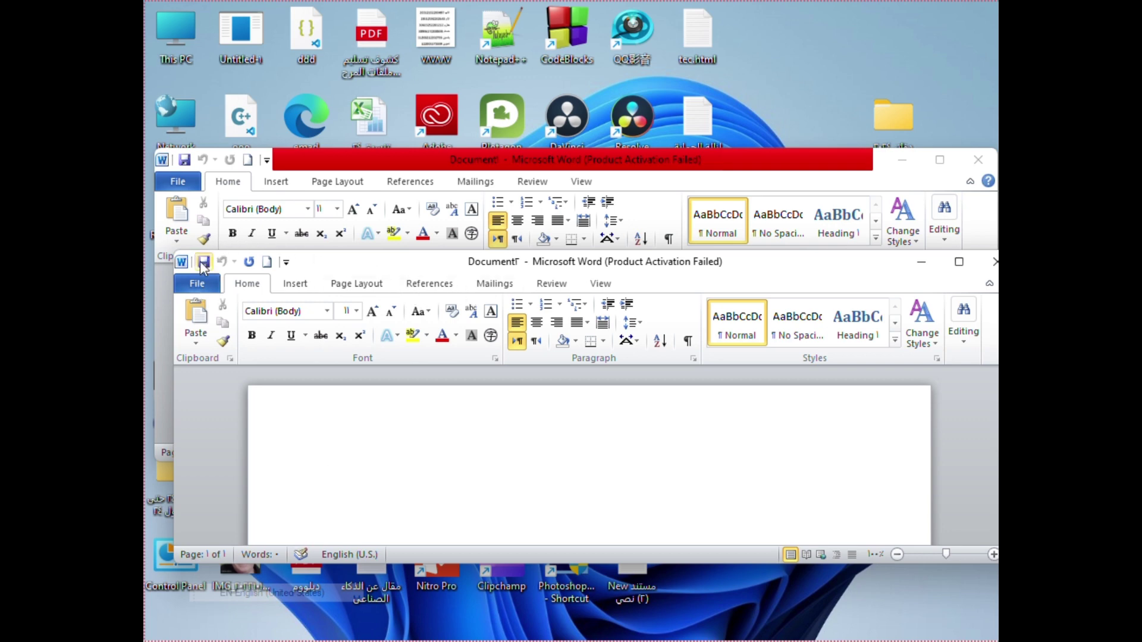
Bring the first document's window to the front and maximize it.
click(181, 182)
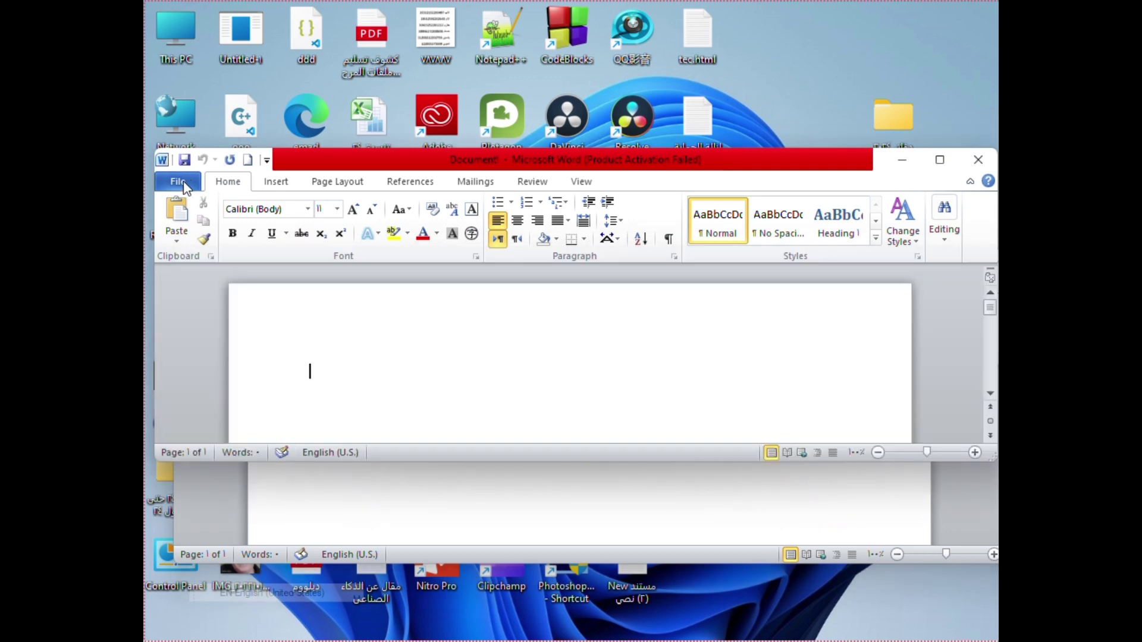
click(179, 182)
click(178, 182)
click(179, 182)
click(932, 162)
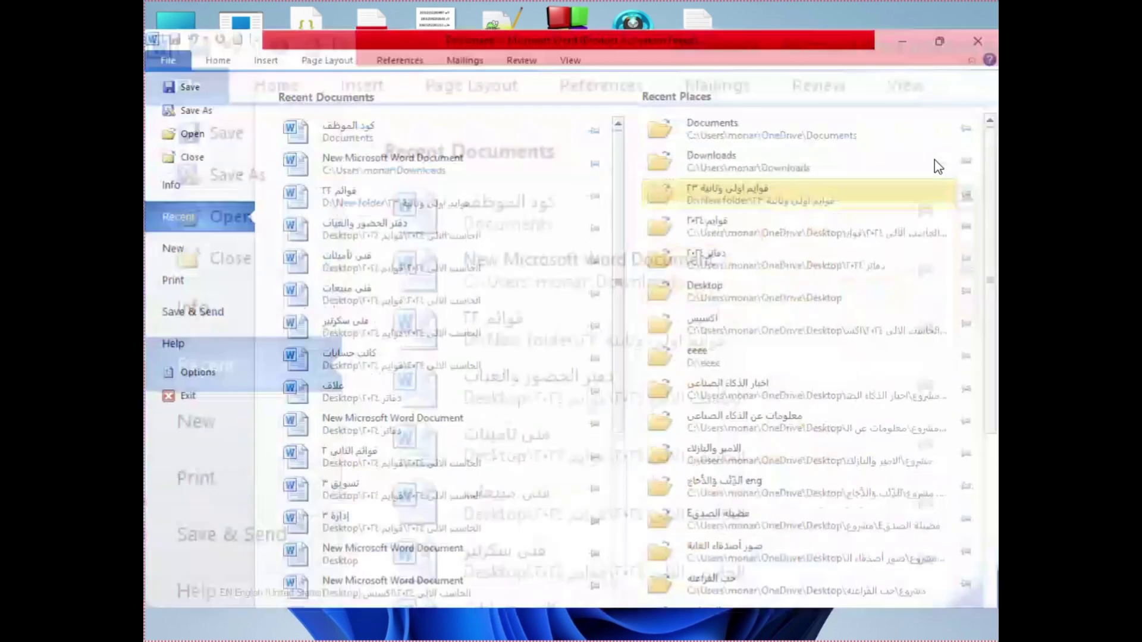
Create a third document from the Blank document template in the available templates.
click(170, 32)
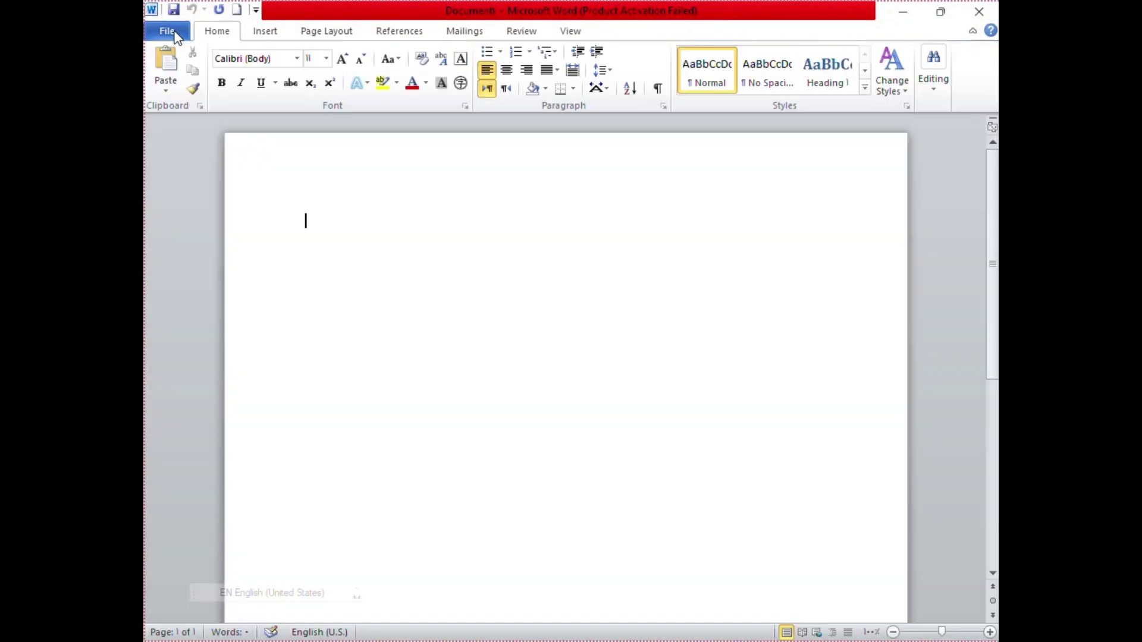
click(169, 31)
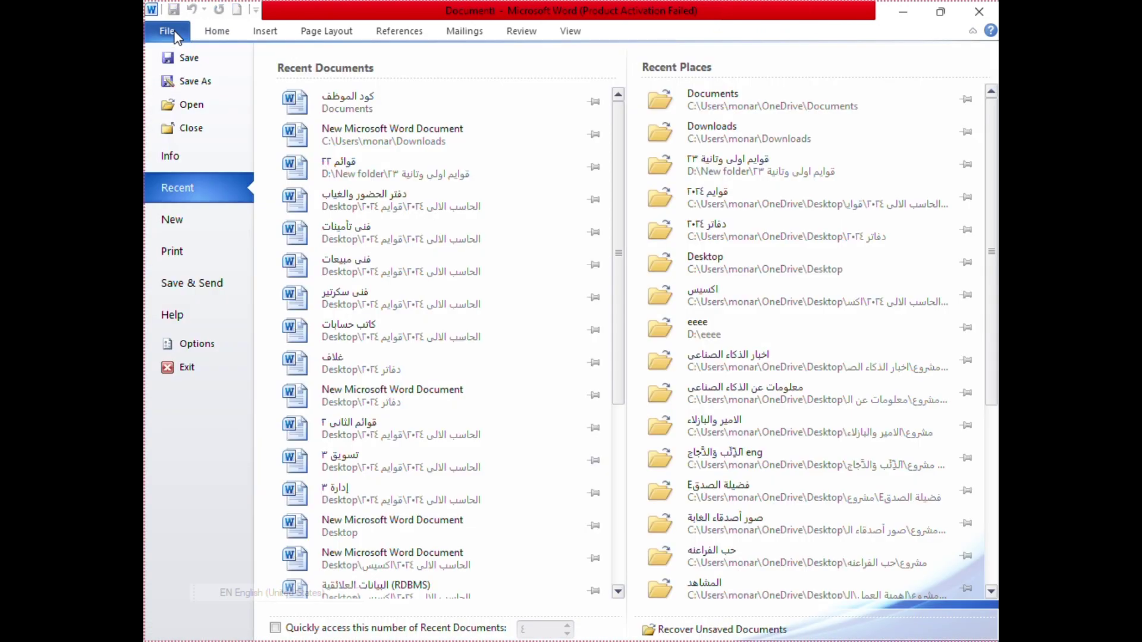
click(191, 219)
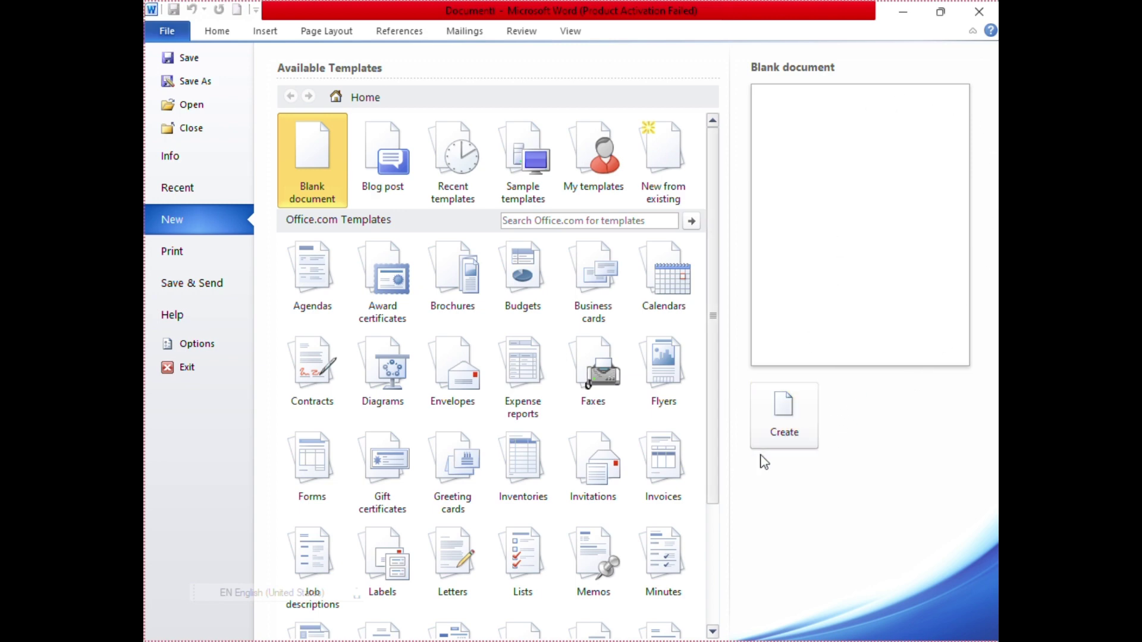
click(788, 418)
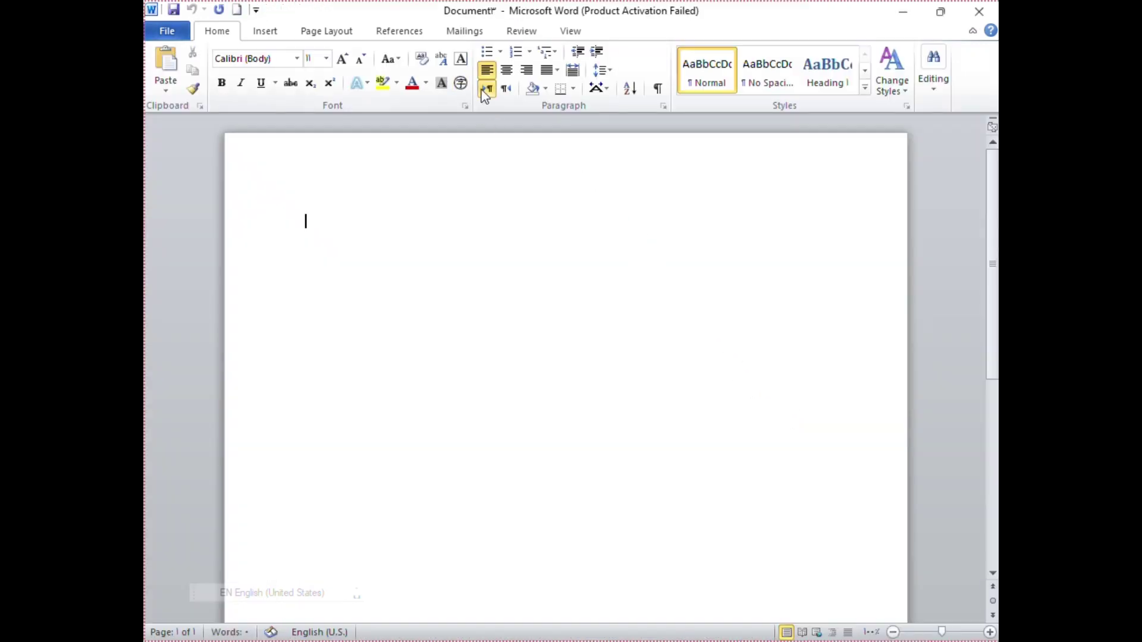
Restore the third document's window to a smaller size, move it slightly up and close it.
click(940, 11)
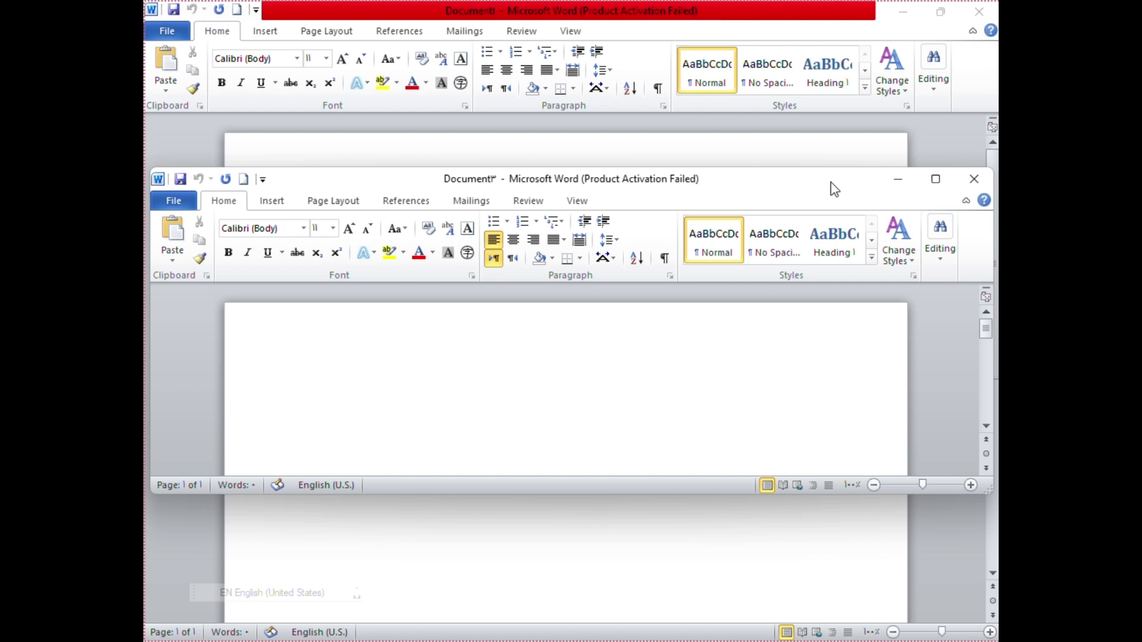
drag(828, 186, 823, 163)
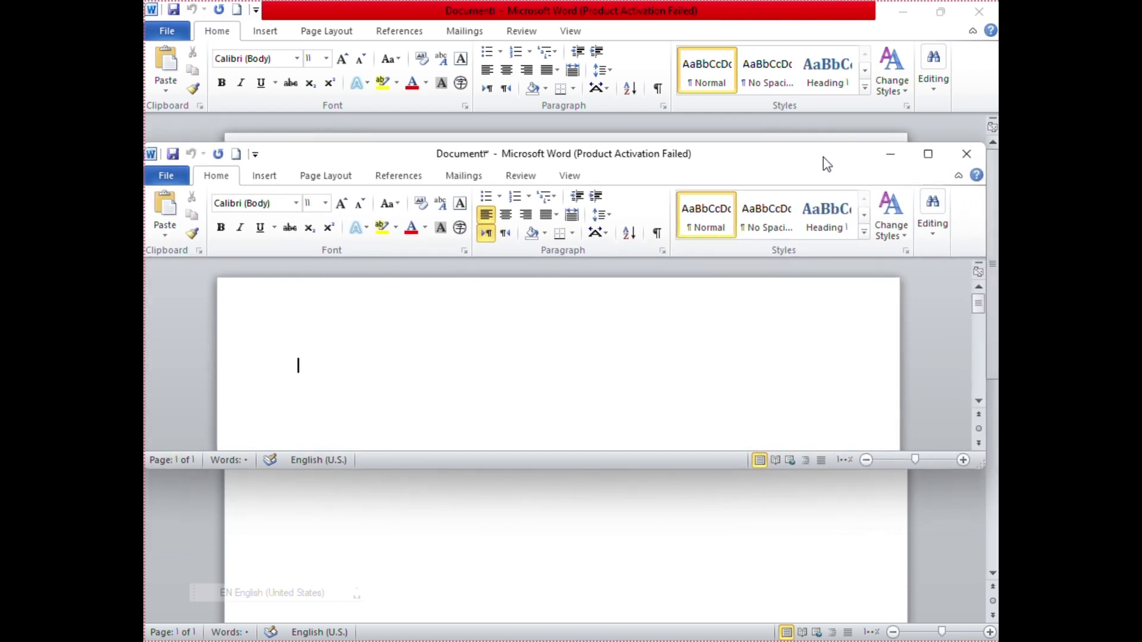
click(966, 154)
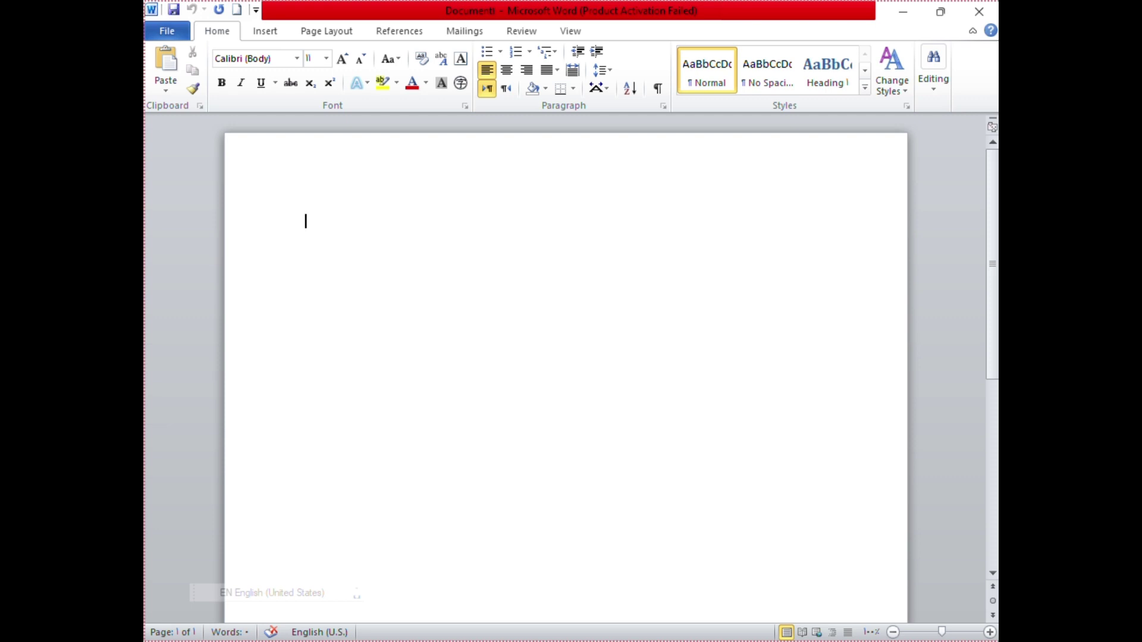
Enter "The arab world" as the first line of the first document and start a new paragraph.
text(the )
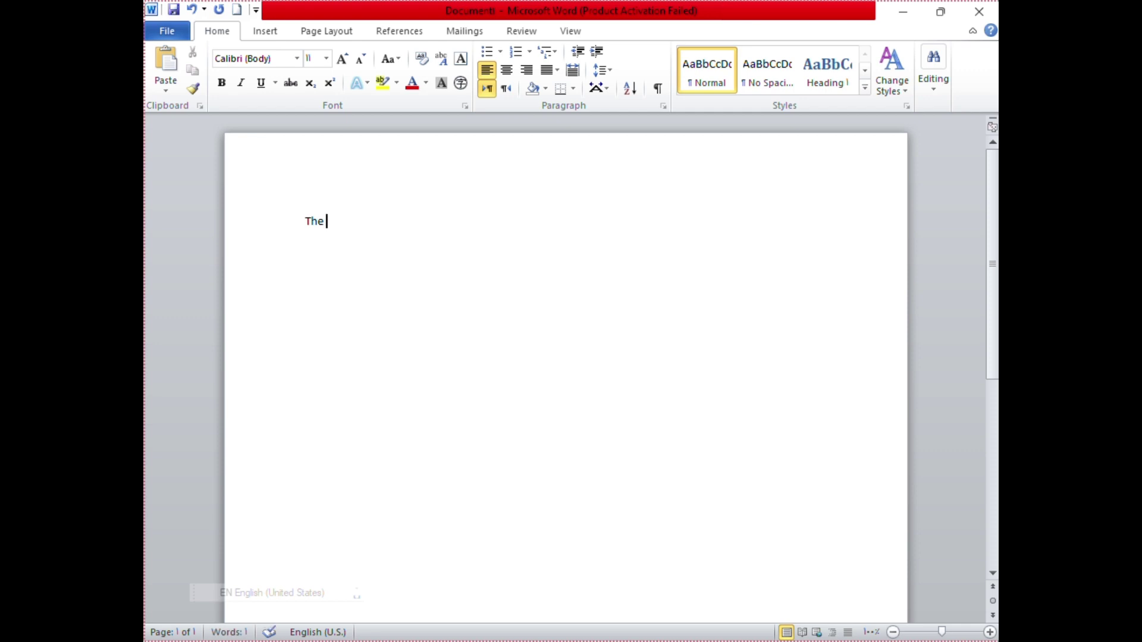
text(arab)
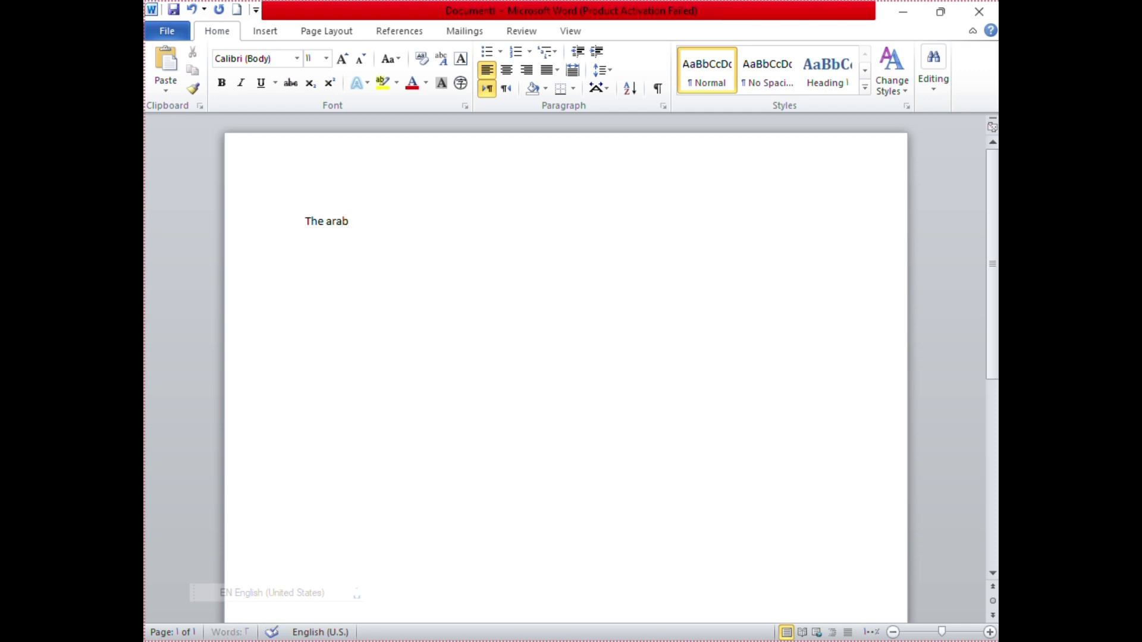
text( world)
key(Return)
Restore the document window to a smaller size and set the second paragraph's text direction to right-to-left.
click(939, 11)
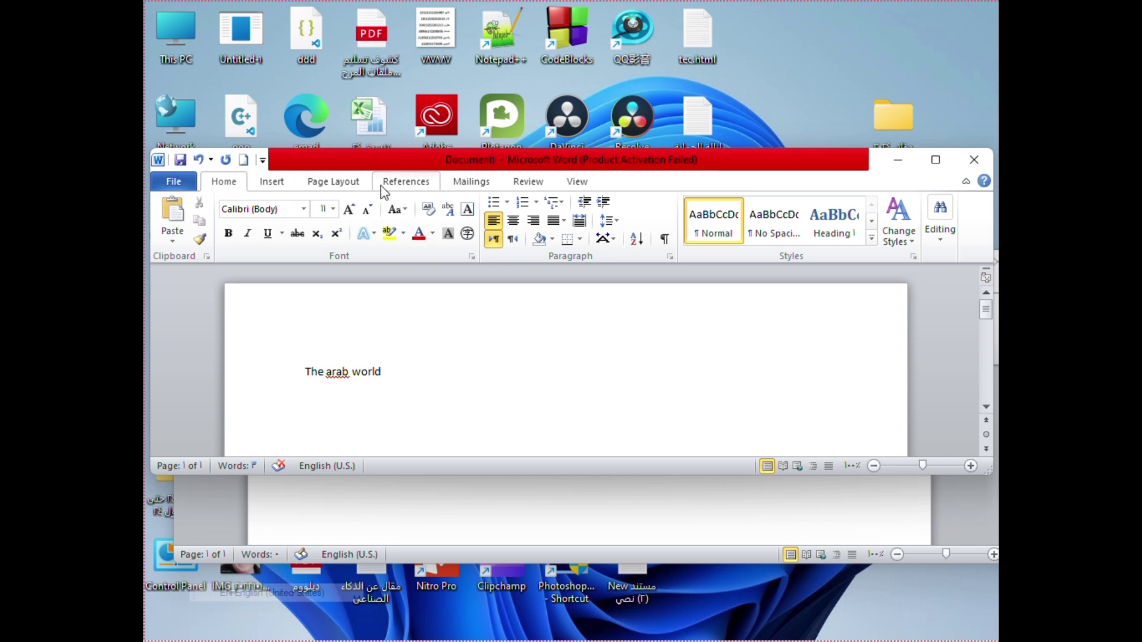
click(513, 240)
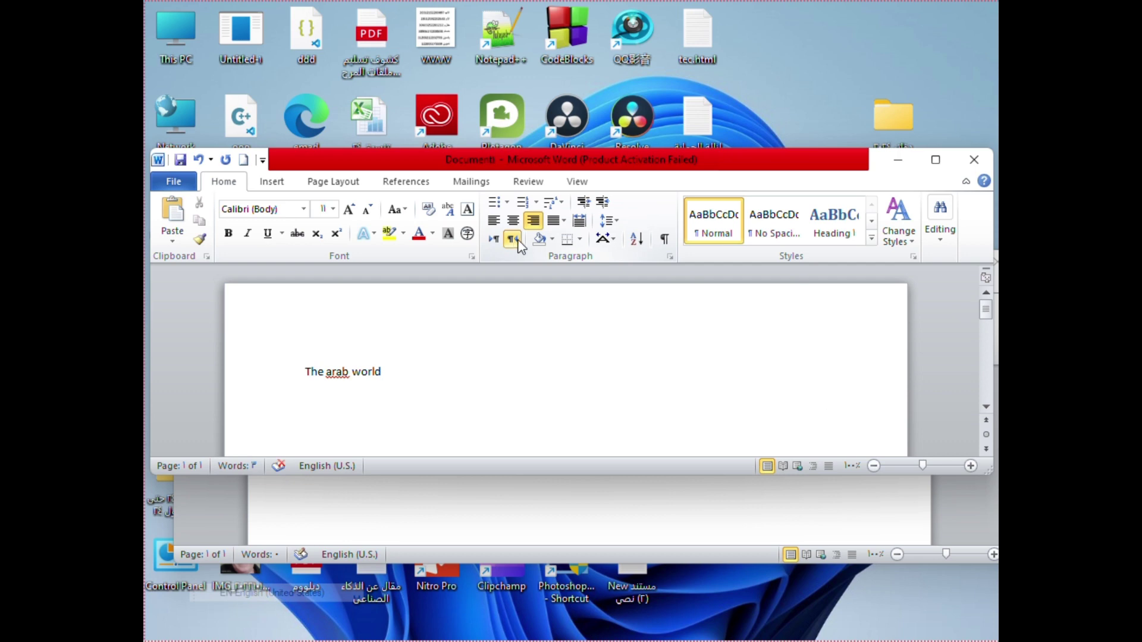
Enter the trial text "yytuy" in the right-to-left paragraph and delete it again.
text(yytuy)
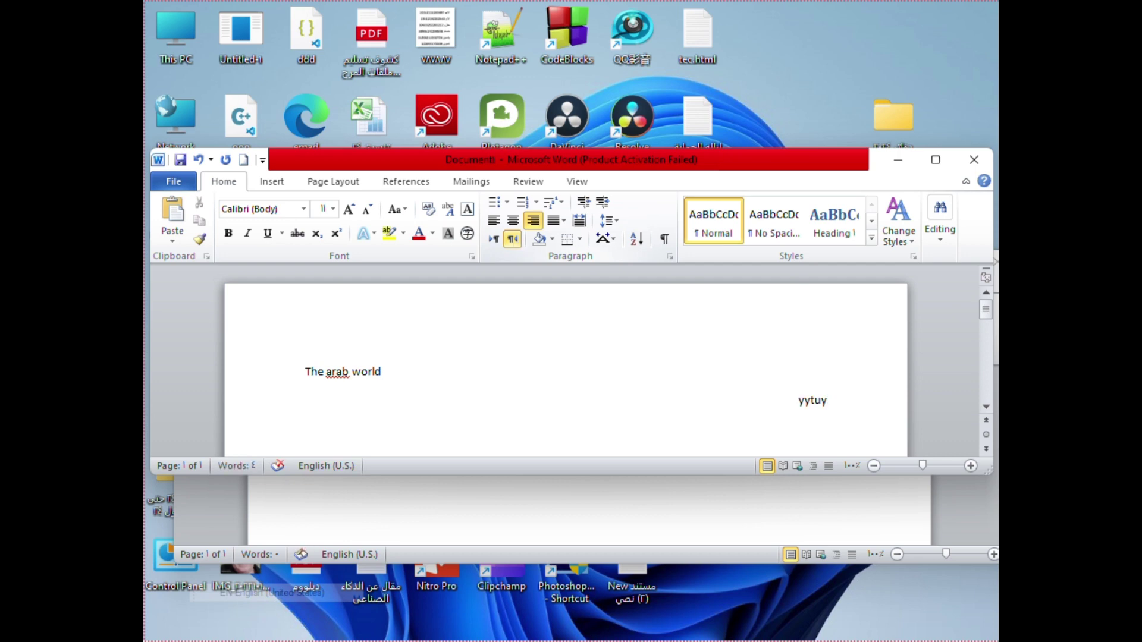
key(BackSpace)
key(BackSpace)
key(BackSpace)
key(BackSpace)
key(BackSpace)
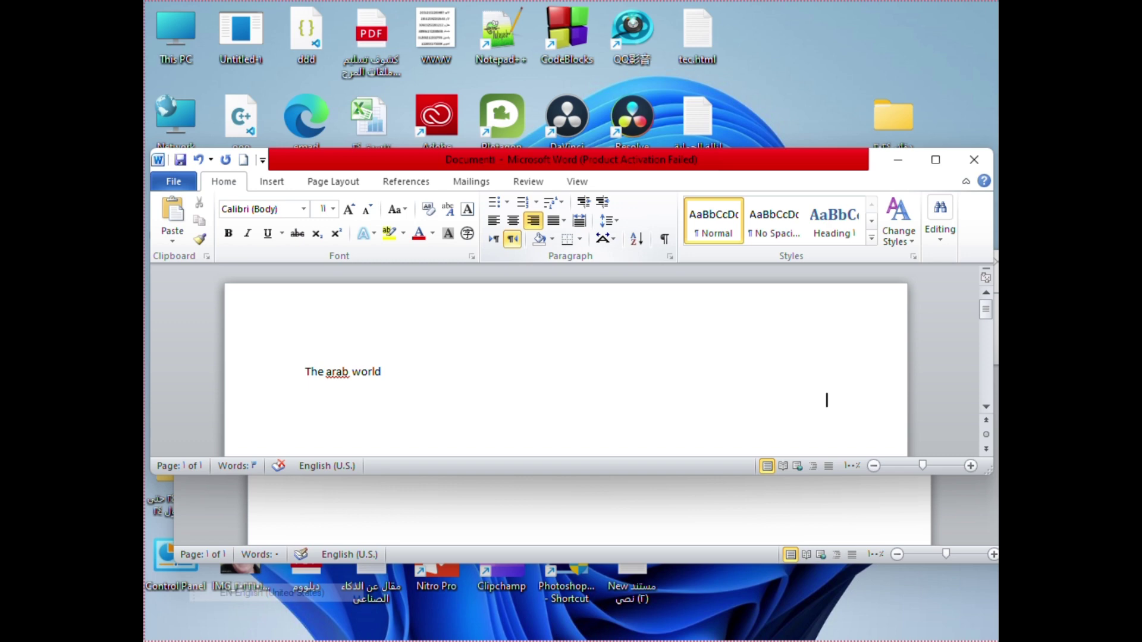
Switch the input language to Arabic, enter "بسم الله الرحمن الرحيم" in the right-to-left paragraph and start a new paragraph.
key(alt)
key(alt+shift)
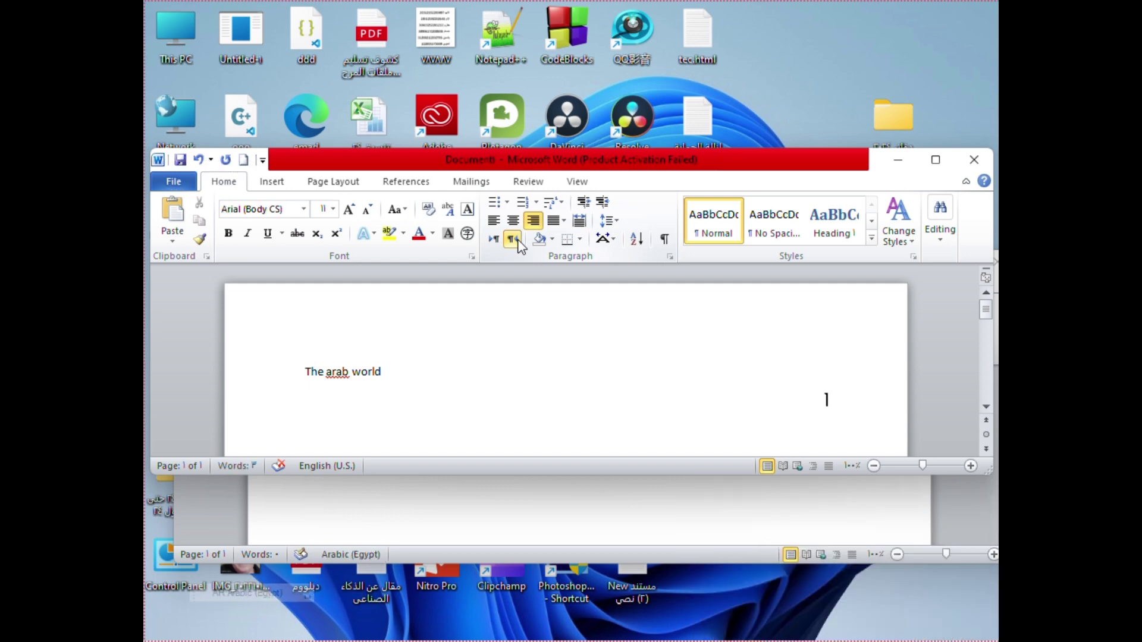
text(بس)
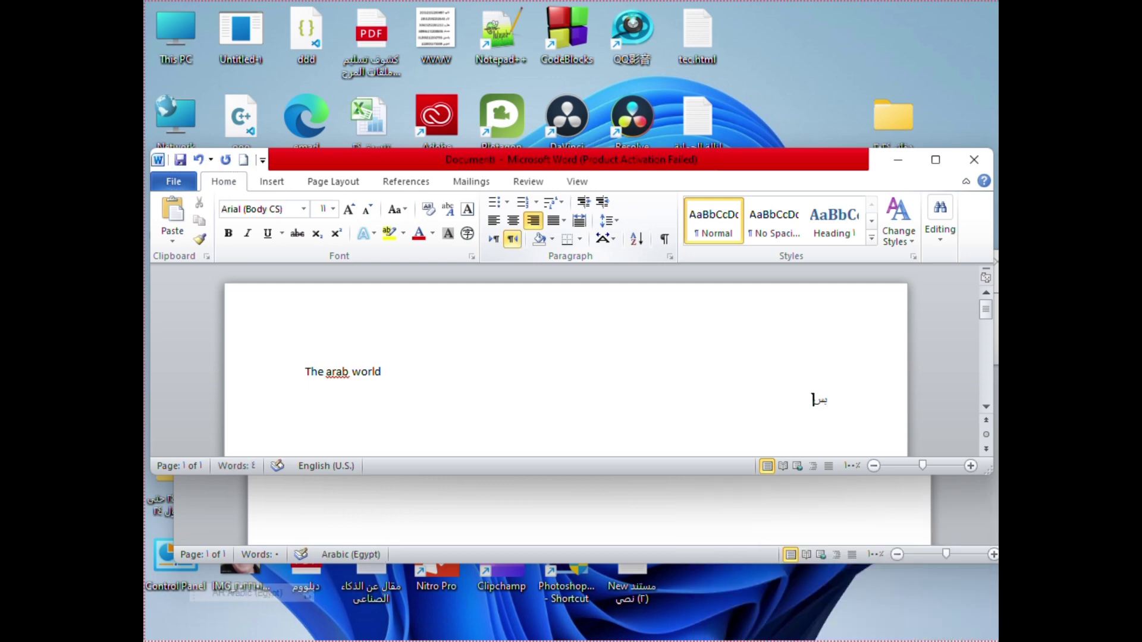
text(م الله)
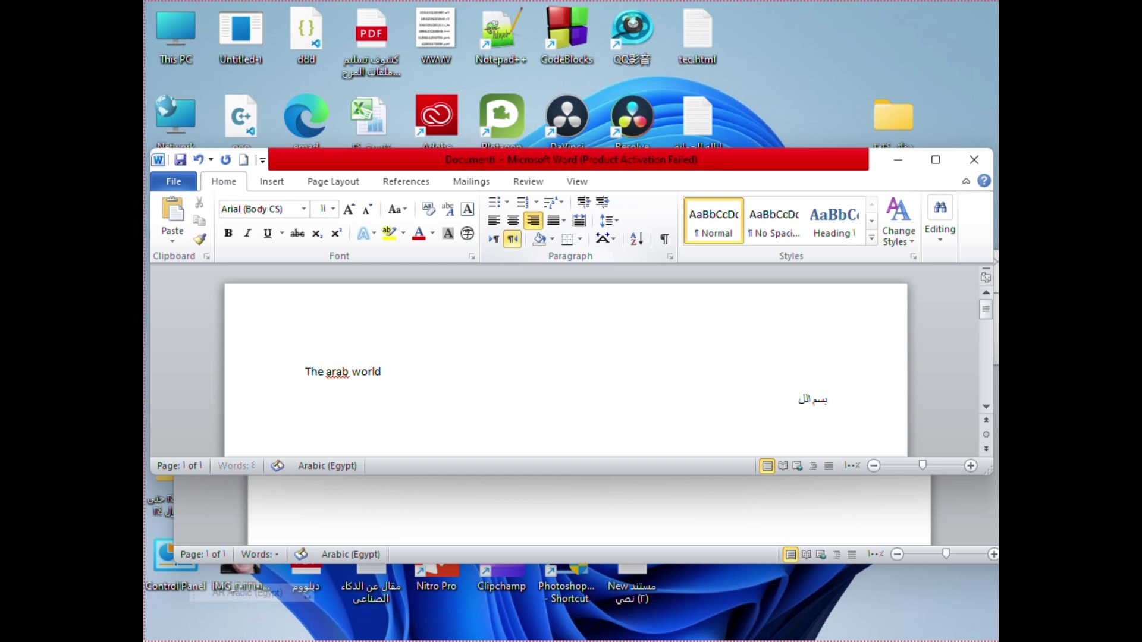
text( الرحمن)
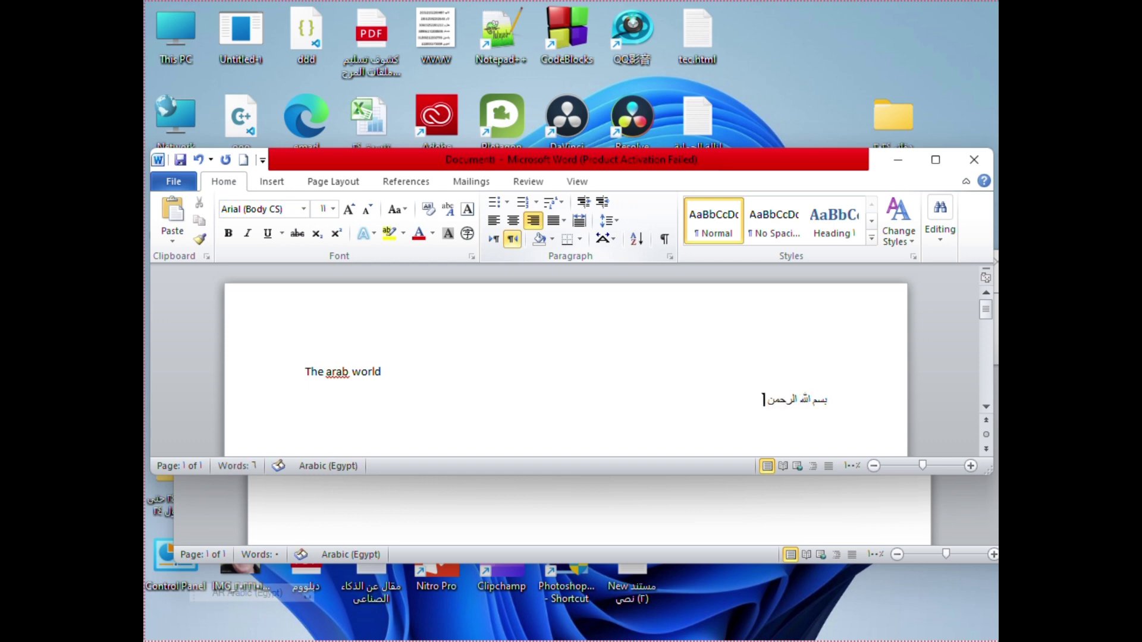
text( الرحيم)
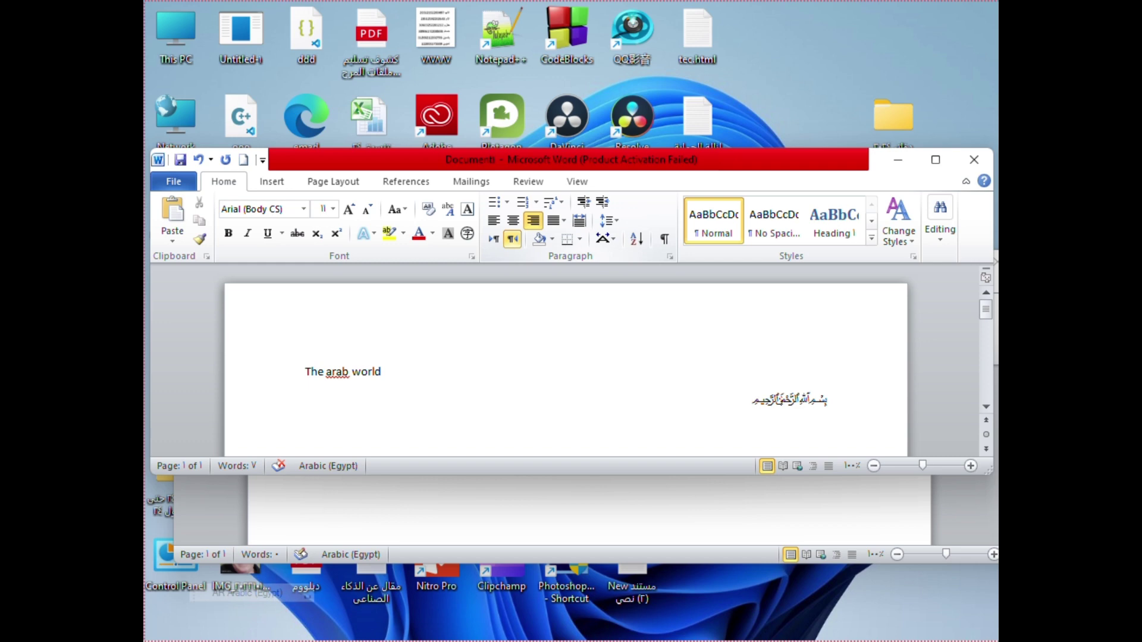
key(Return)
Insert "العالم العربى" before "world" in the first line, using the Arabic input language.
click(351, 373)
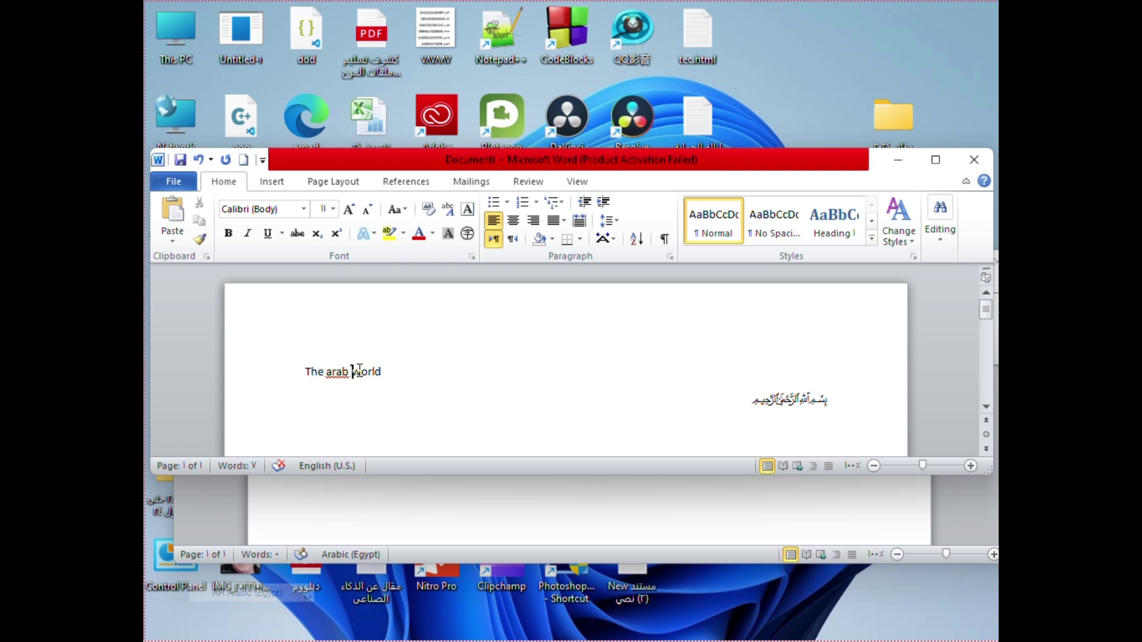
key(alt+shift)
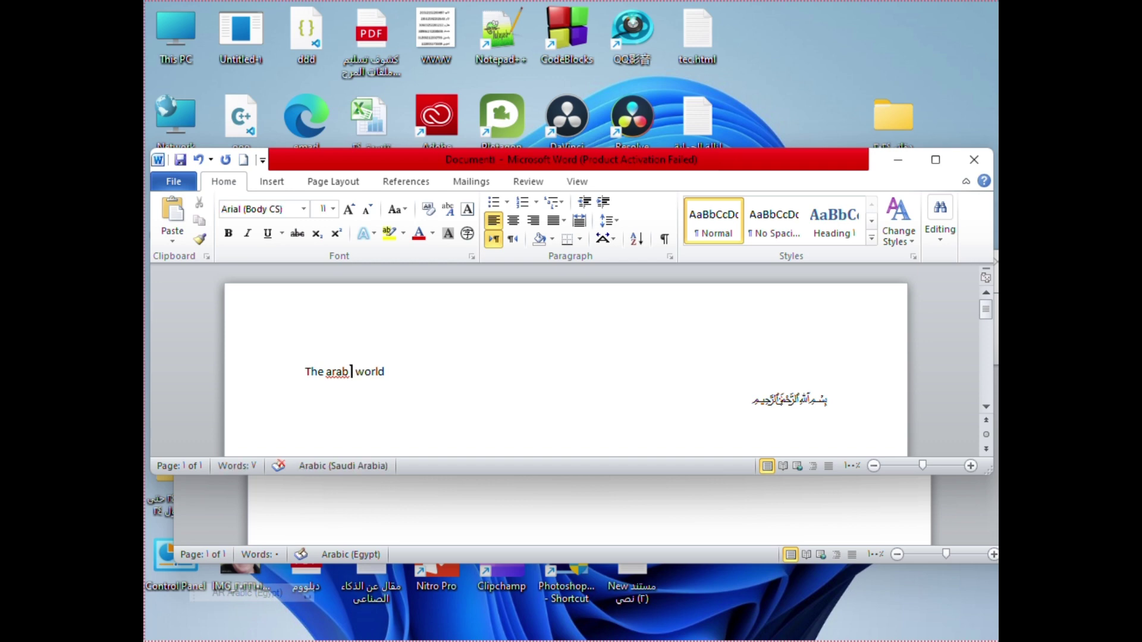
text(ال)
text(علم)
key(BackSpace)
key(BackSpace)
text(الم ال)
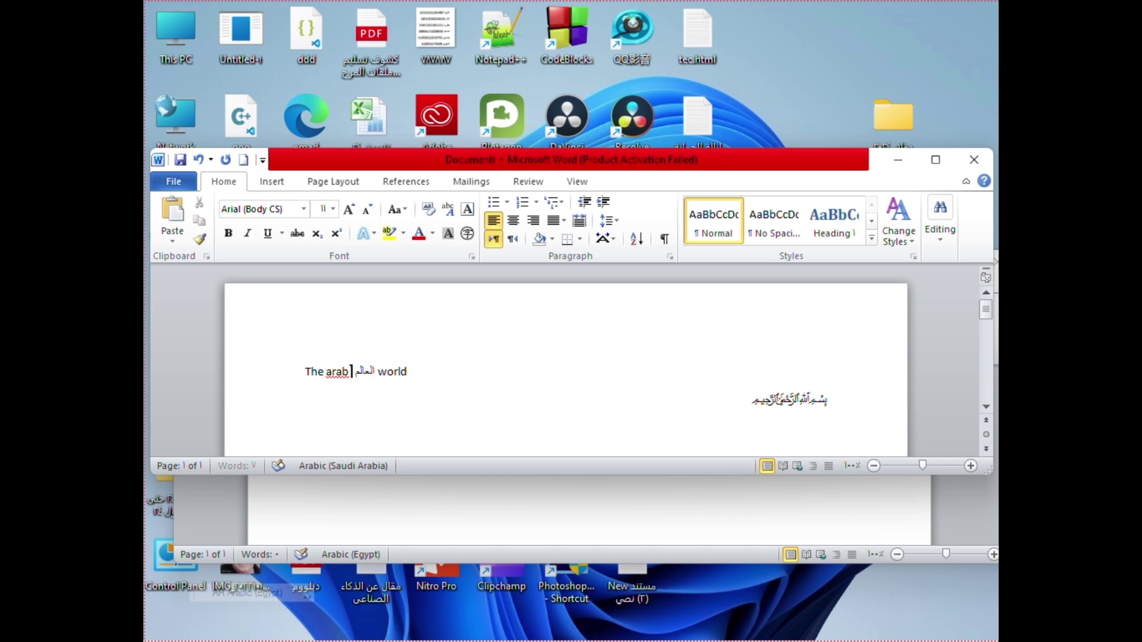
text(عرب)
text(ى)
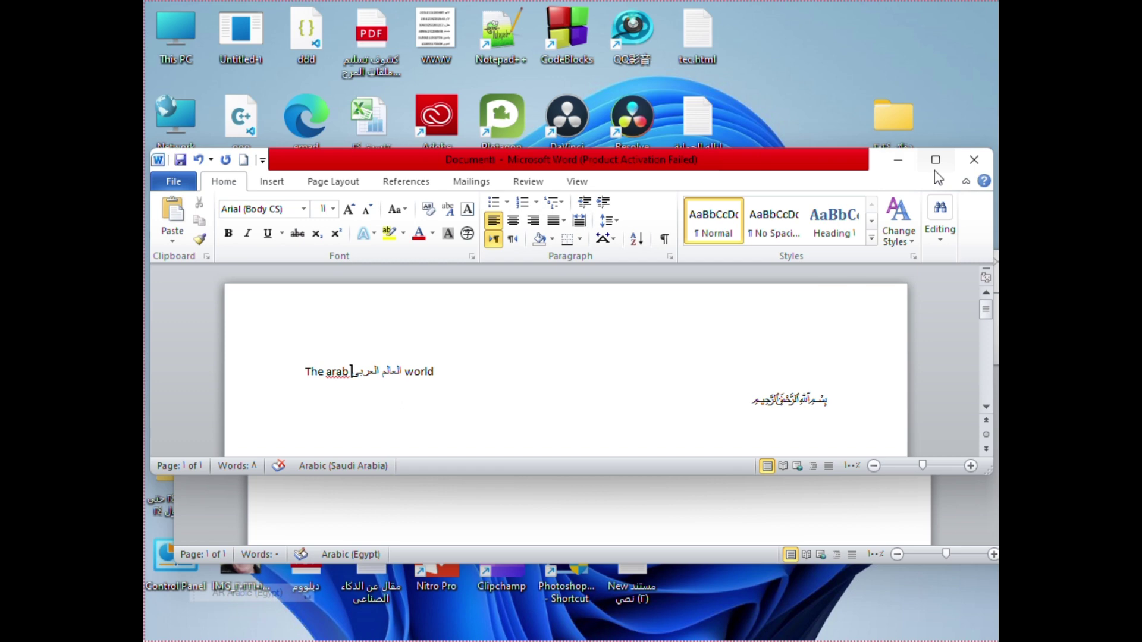
Maximize the document window and open the Save As dialog for the document.
mouse_move(936, 171)
click(937, 162)
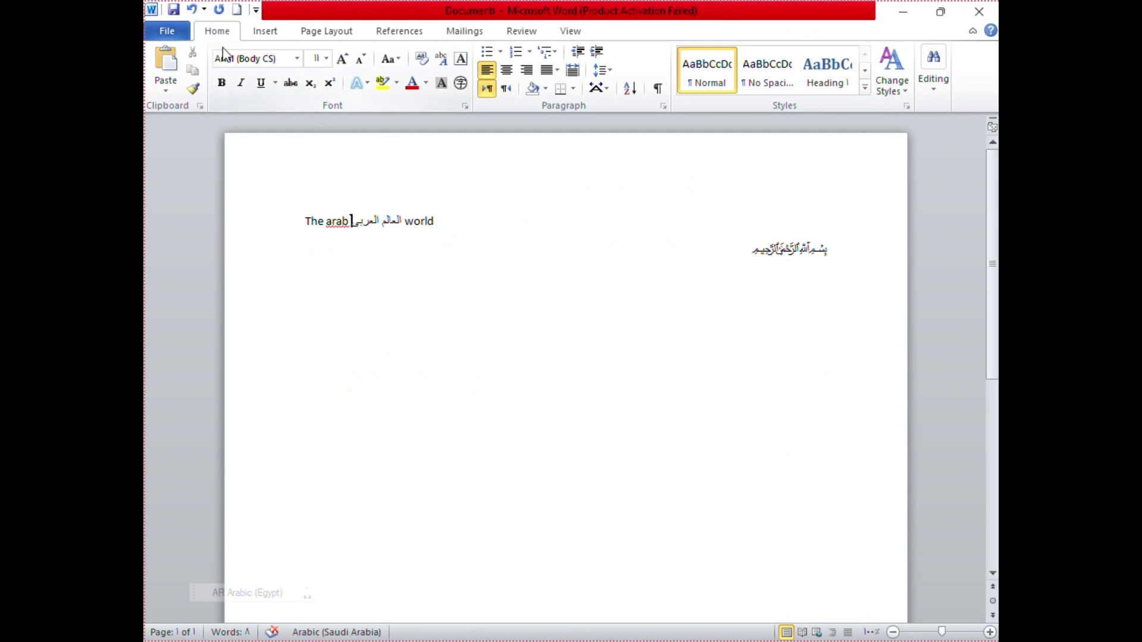
click(173, 37)
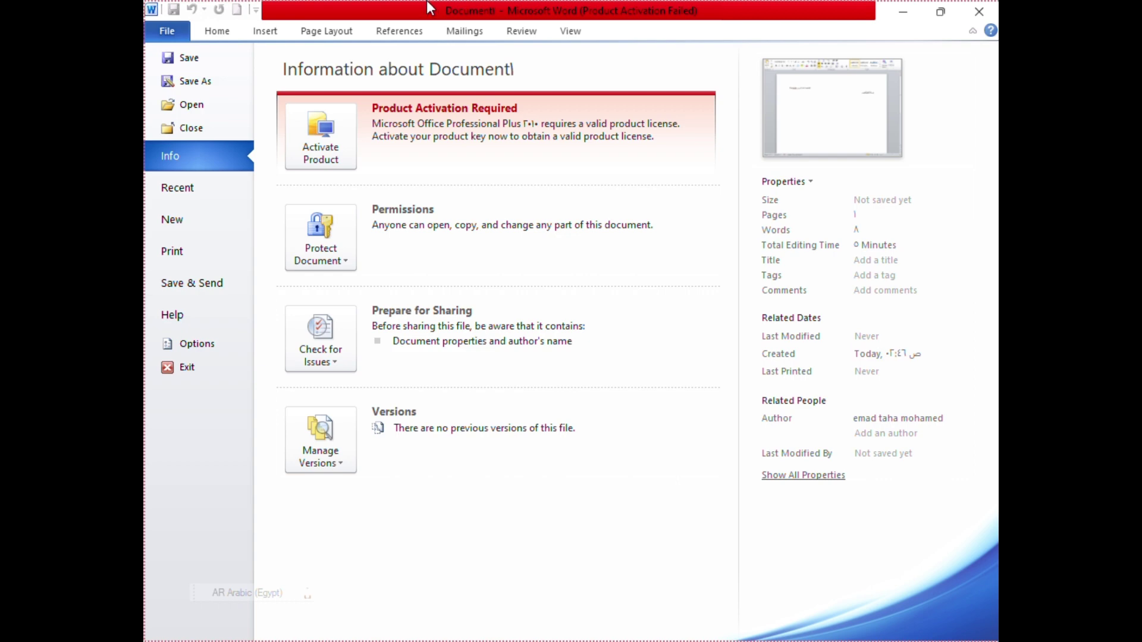
click(206, 89)
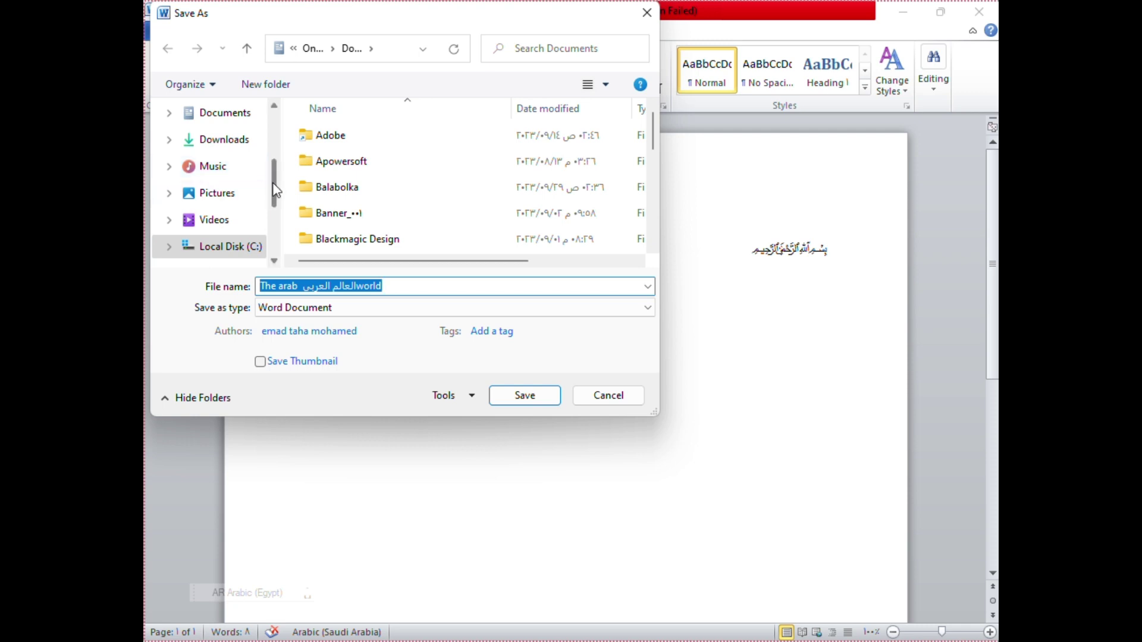
Look through the available save locations, from the This PC folders down to the lettered drives.
scroll(276, 191, up, 1)
scroll(273, 149, down, 3)
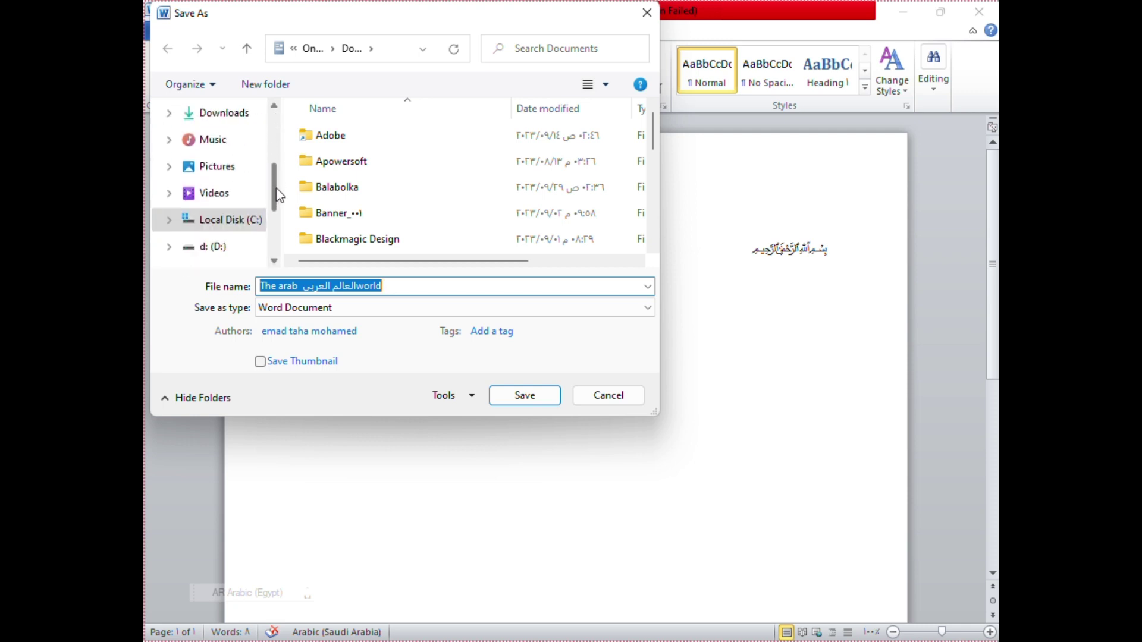
click(274, 106)
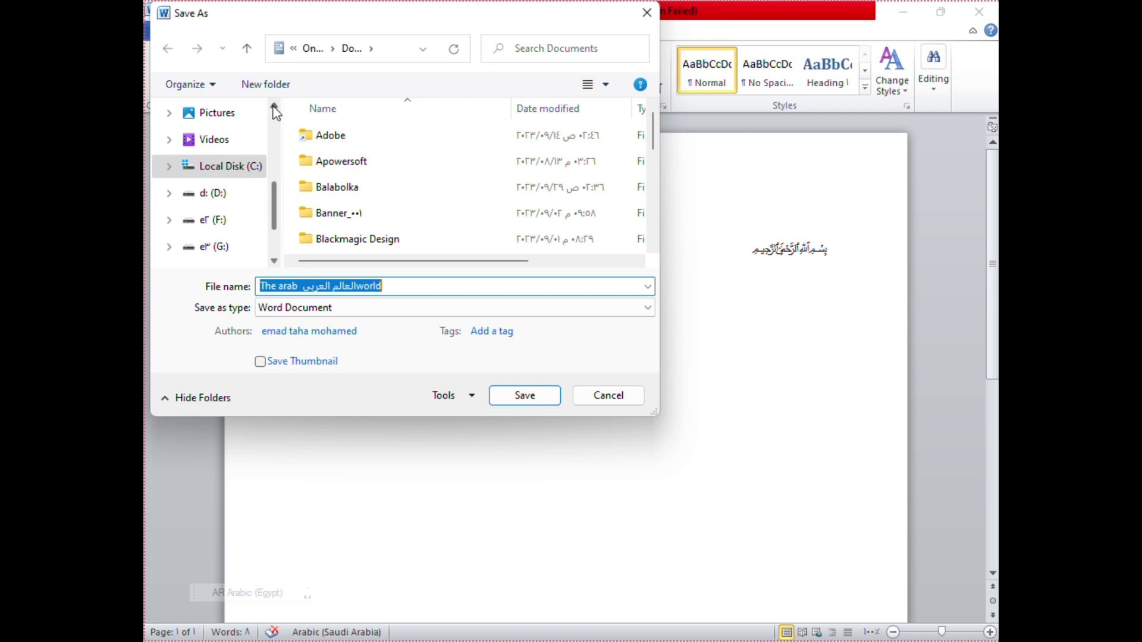
click(219, 168)
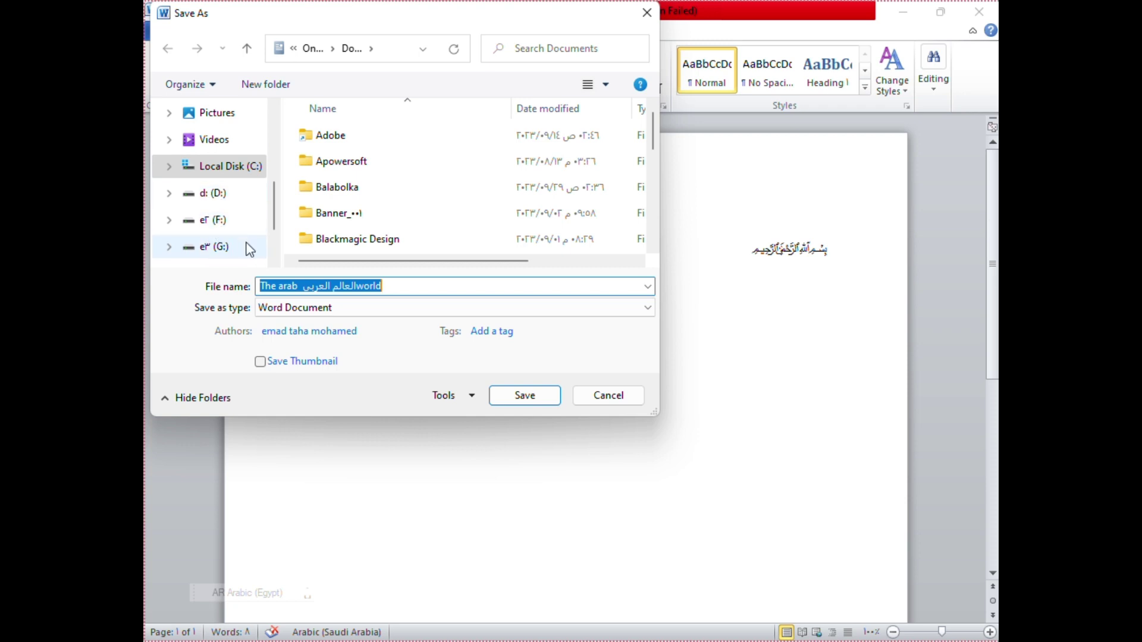
click(276, 261)
click(275, 262)
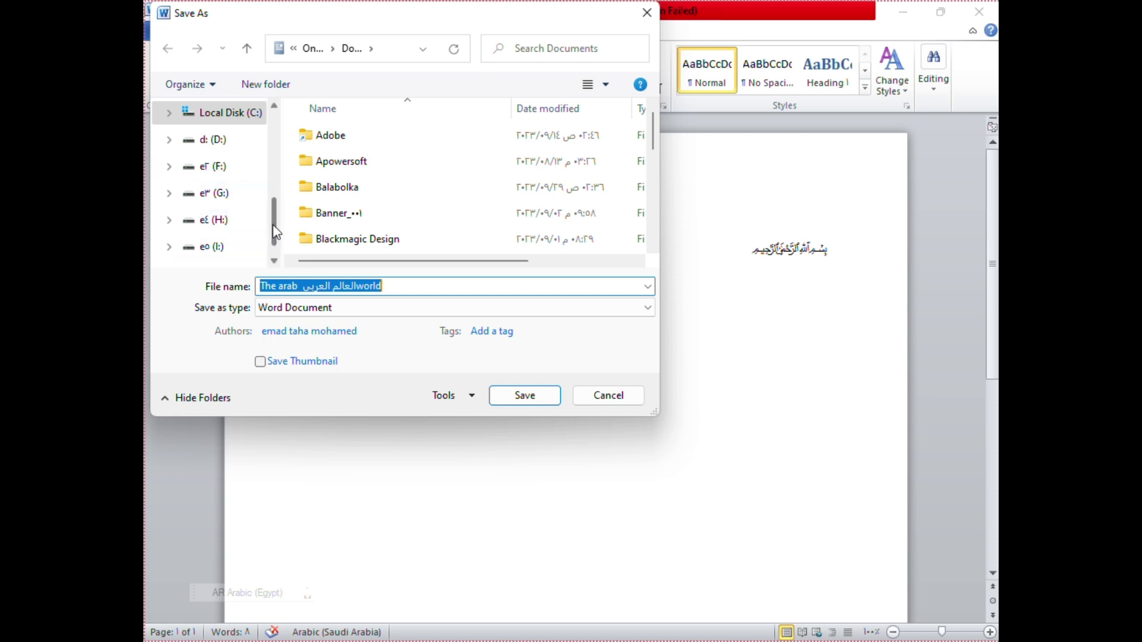
drag(276, 225, 288, 167)
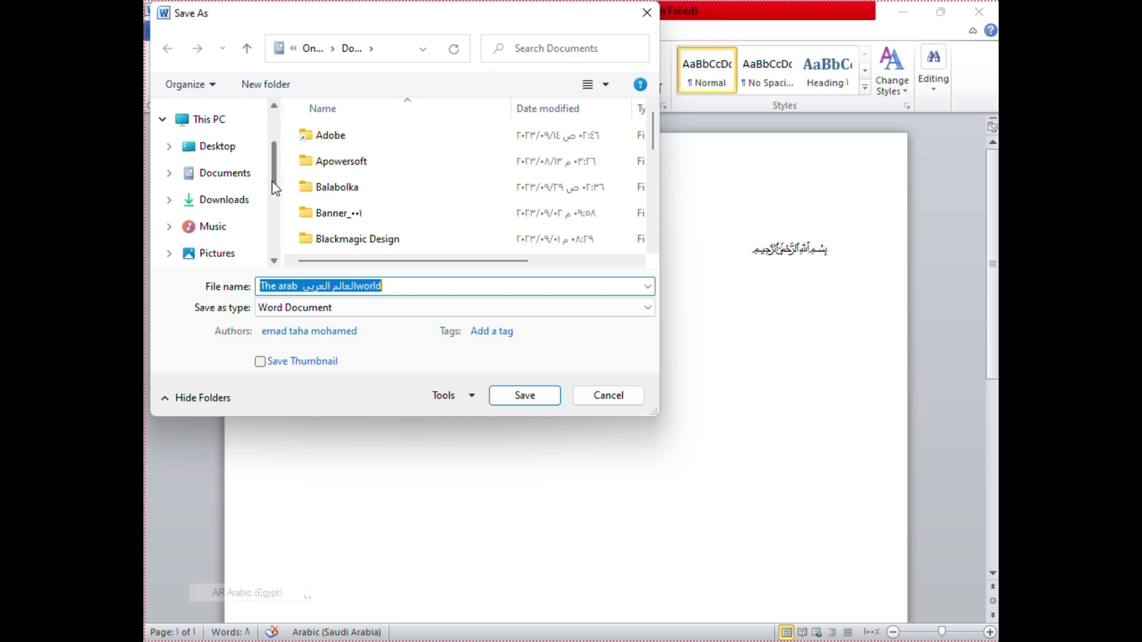
scroll(273, 187, down, 1)
scroll(260, 186, up, 1)
scroll(238, 190, down, 1)
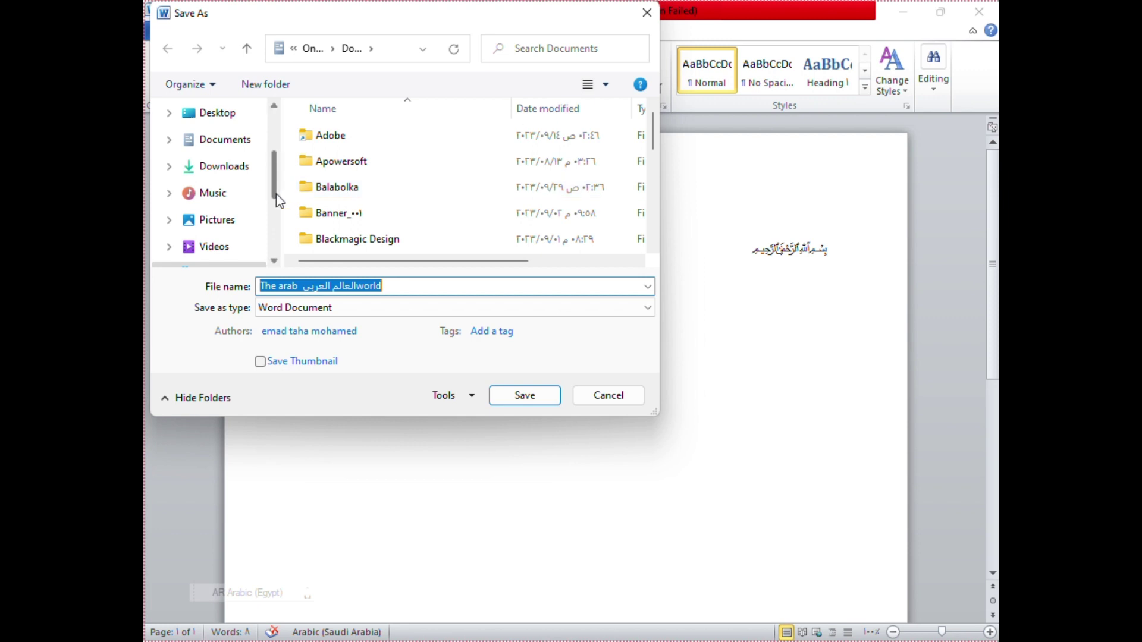
scroll(279, 201, down, 1)
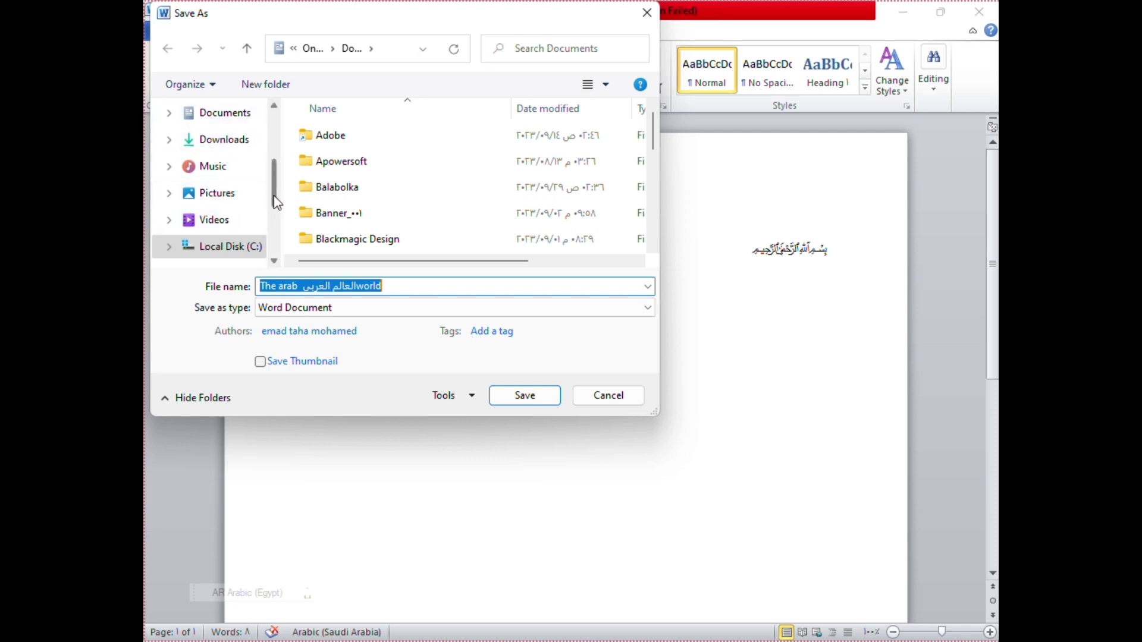
drag(275, 197, 273, 217)
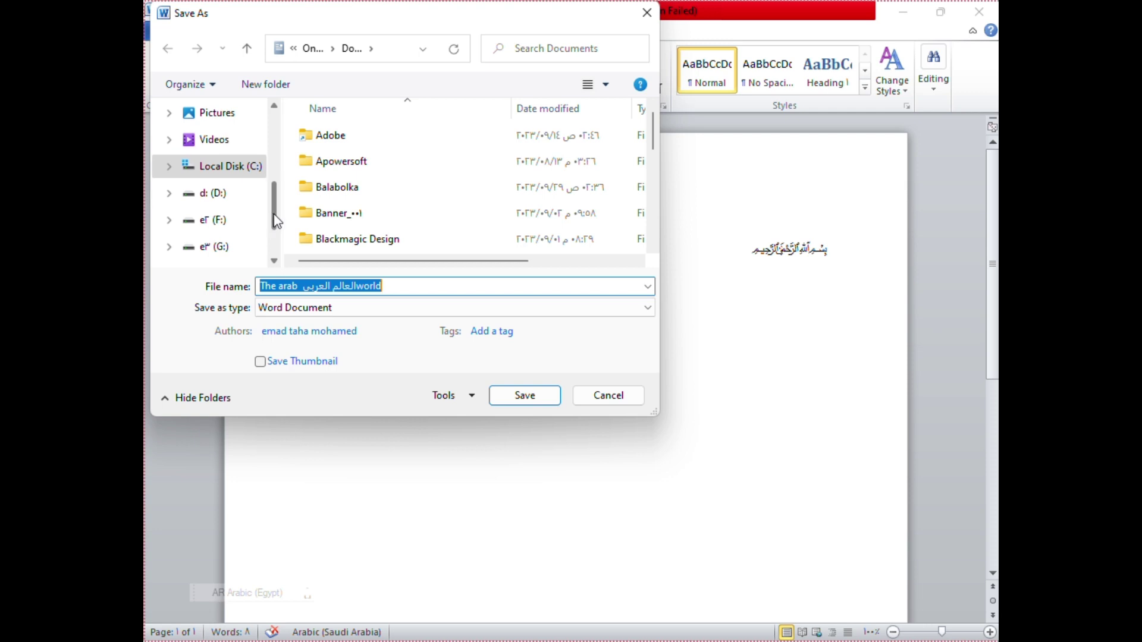
View the contents of drives F:, G: and H: as possible save locations, ending on drive F:.
click(220, 230)
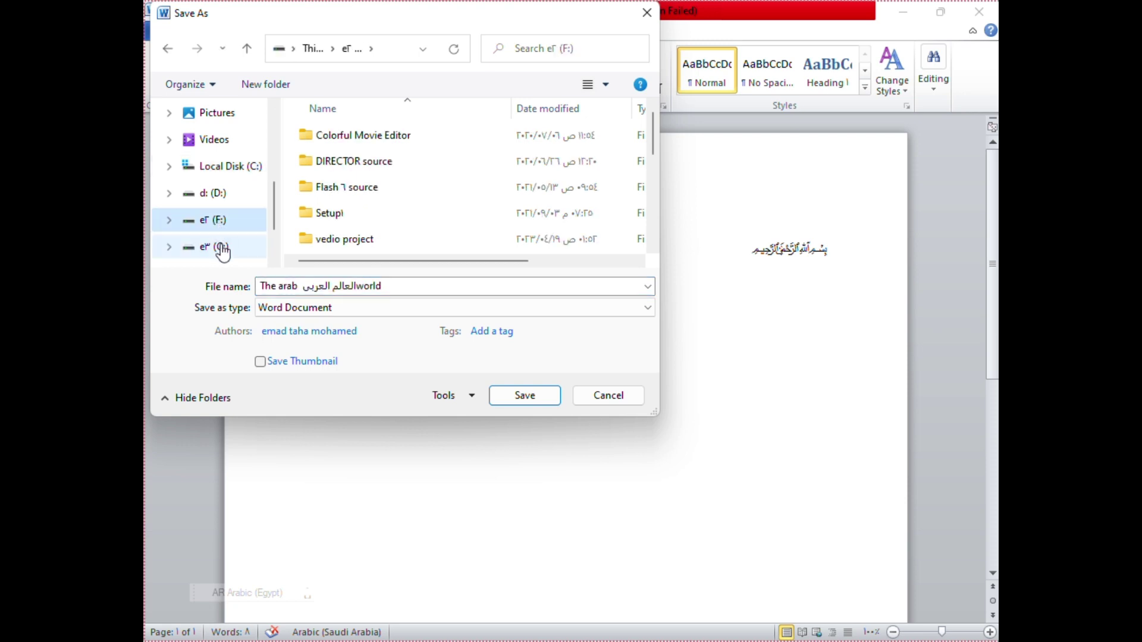
click(222, 253)
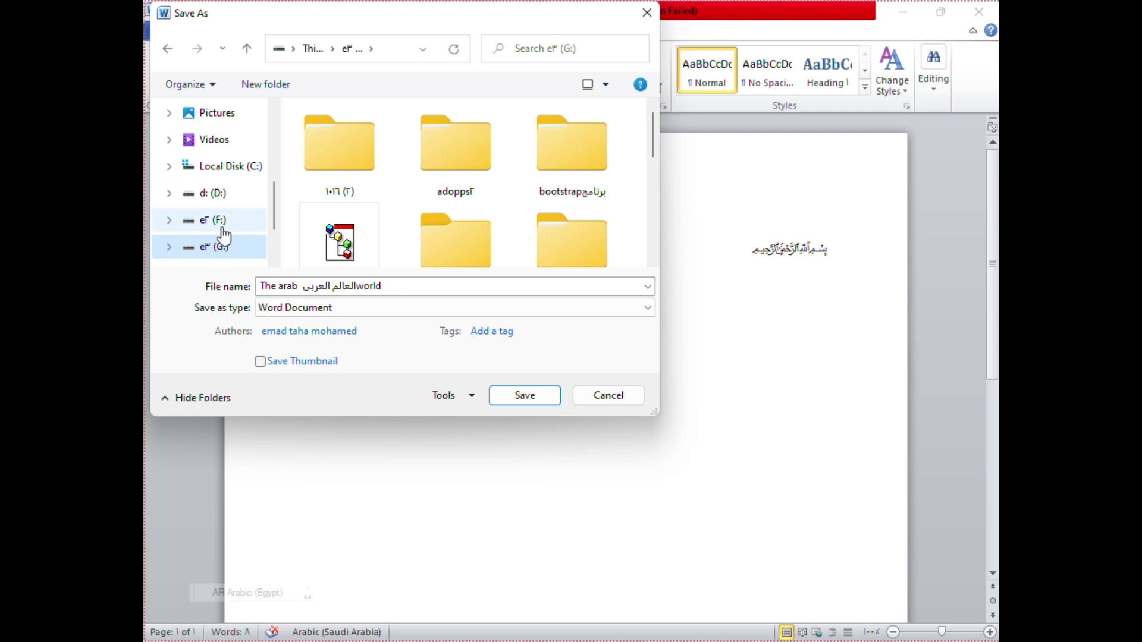
scroll(277, 238, down, 1)
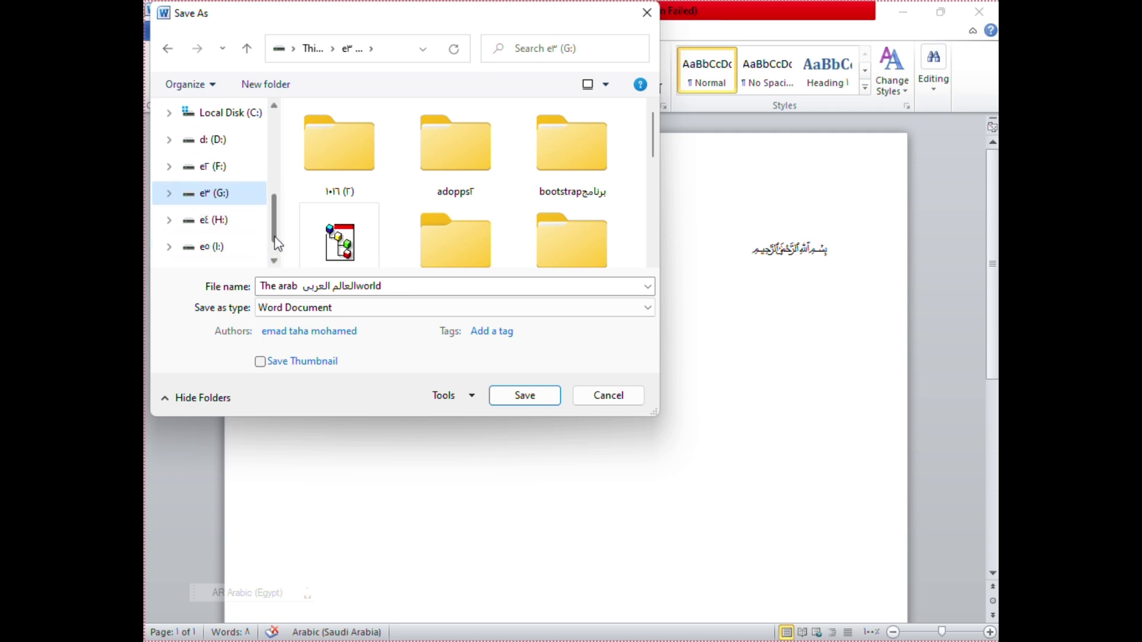
click(220, 224)
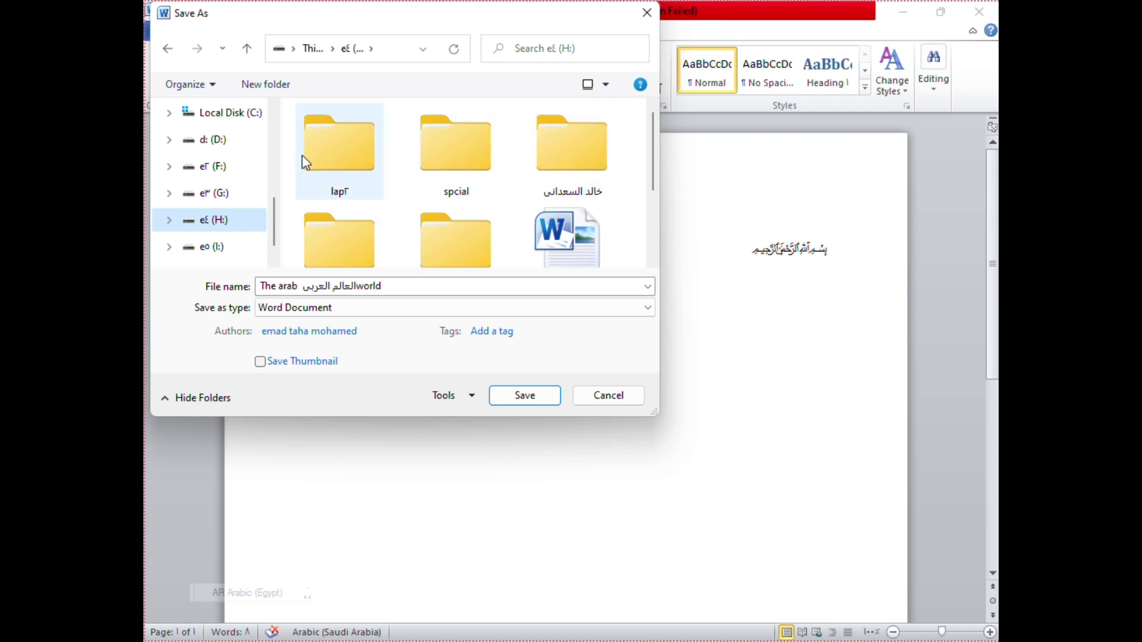
click(210, 198)
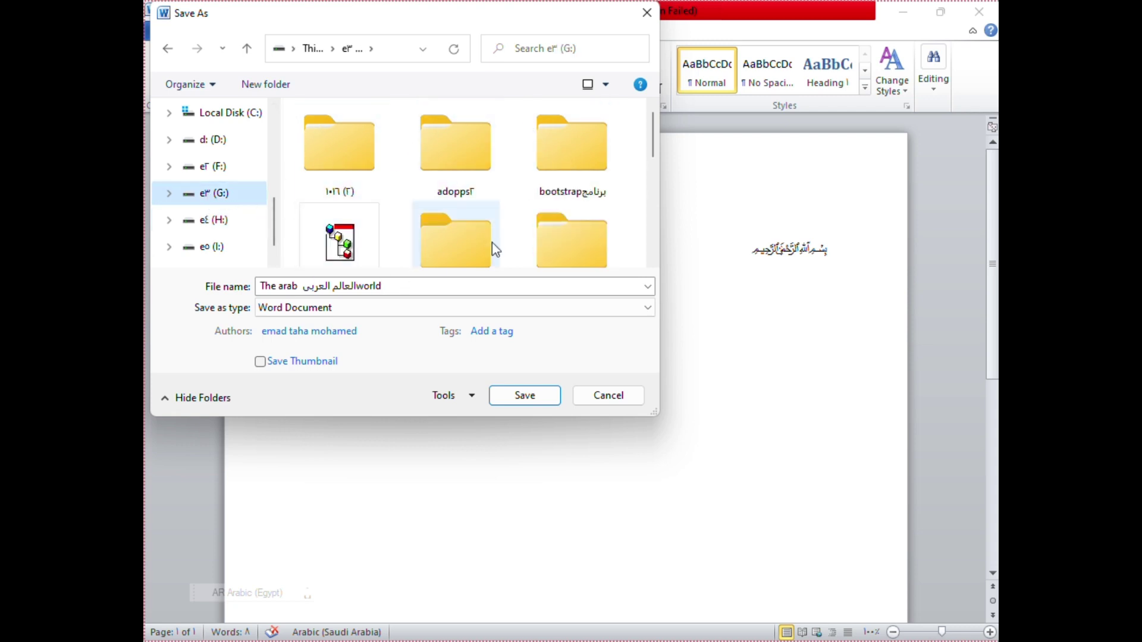
click(216, 171)
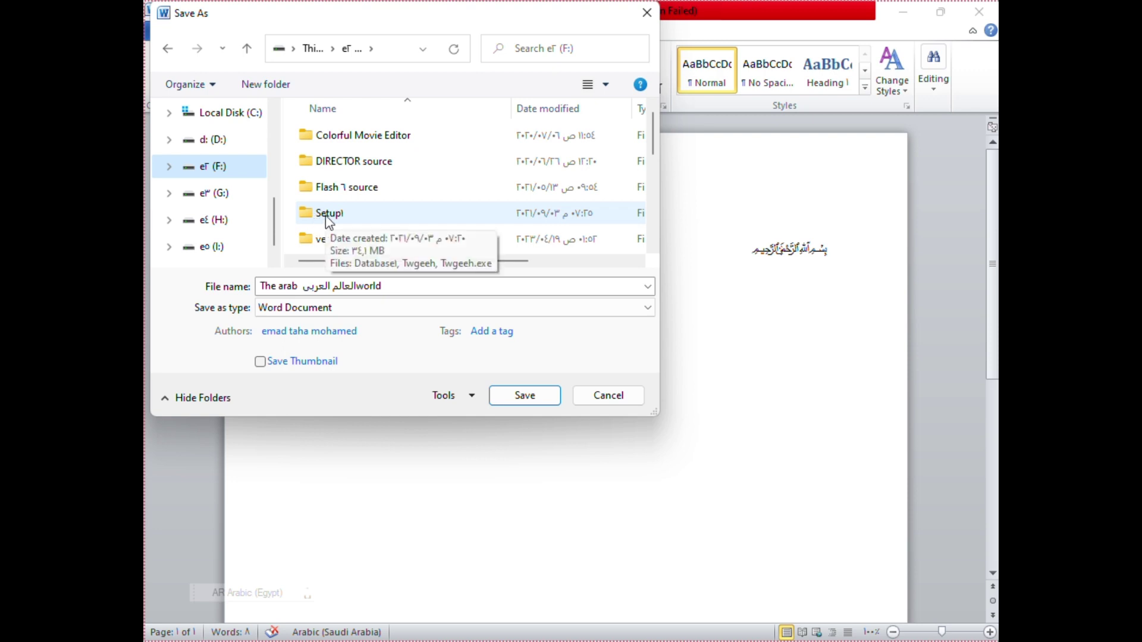
Replace the suggested file name with the Arabic first name.
click(267, 288)
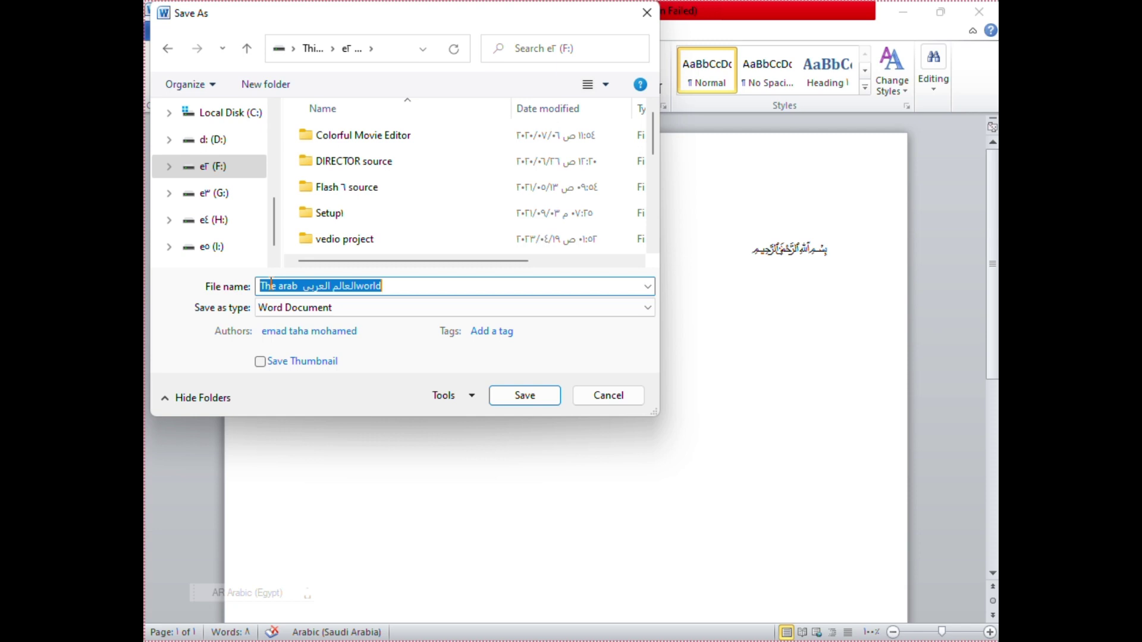
text(اذ)
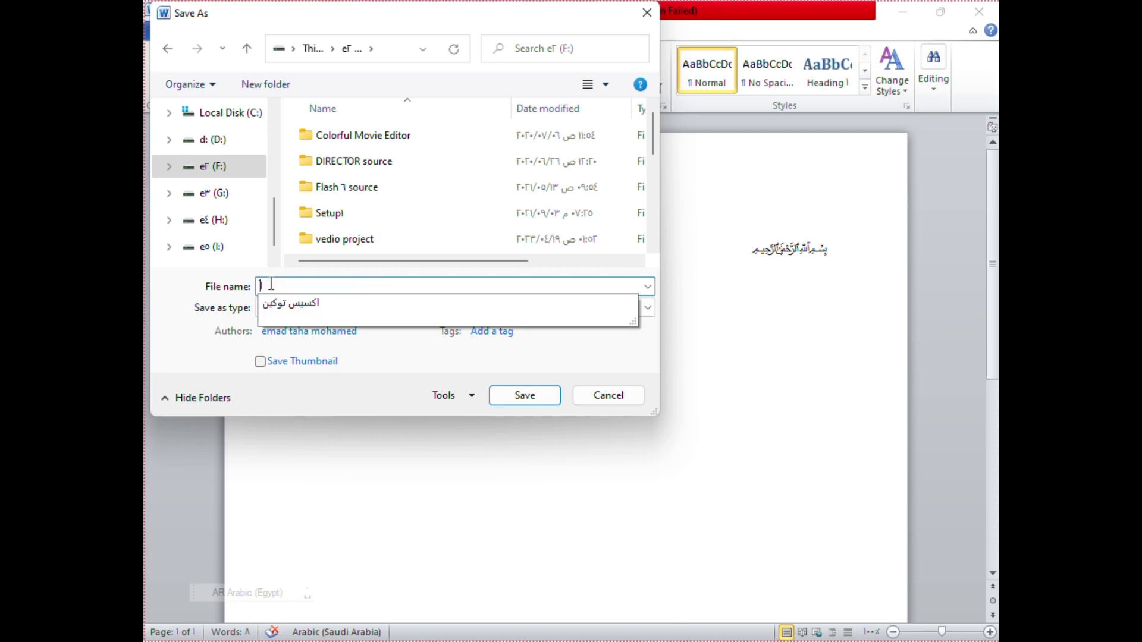
key(BackSpace)
key(BackSpace)
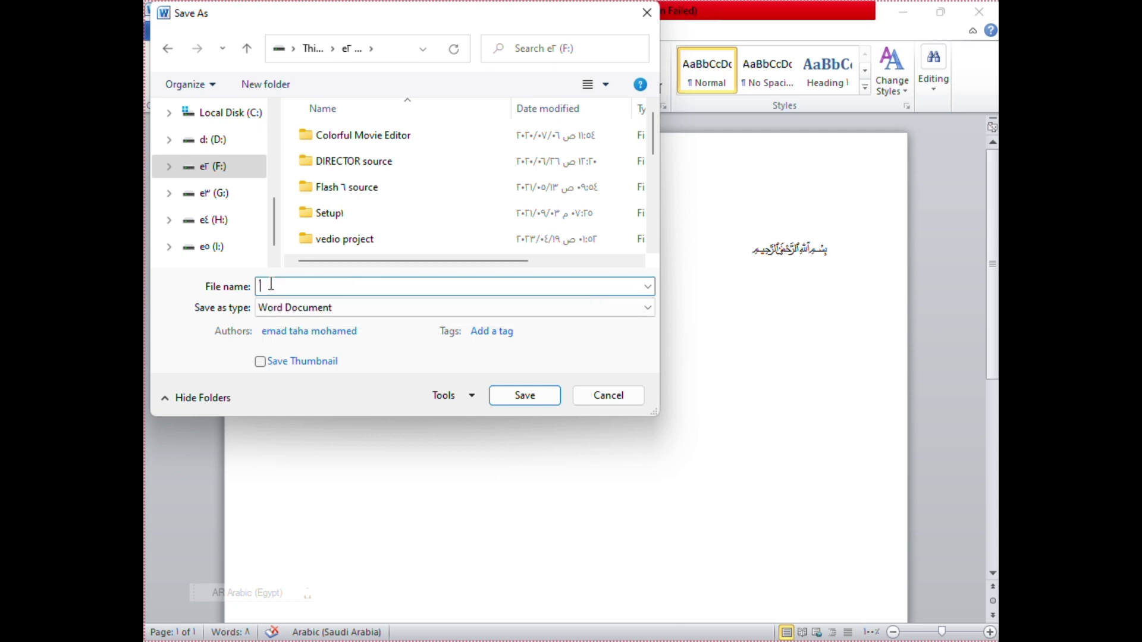
text(هبه)
Choose the Desktop as the save location and save the file as a Word Document.
click(274, 107)
click(274, 107)
click(274, 107)
click(274, 107)
click(274, 107)
click(274, 107)
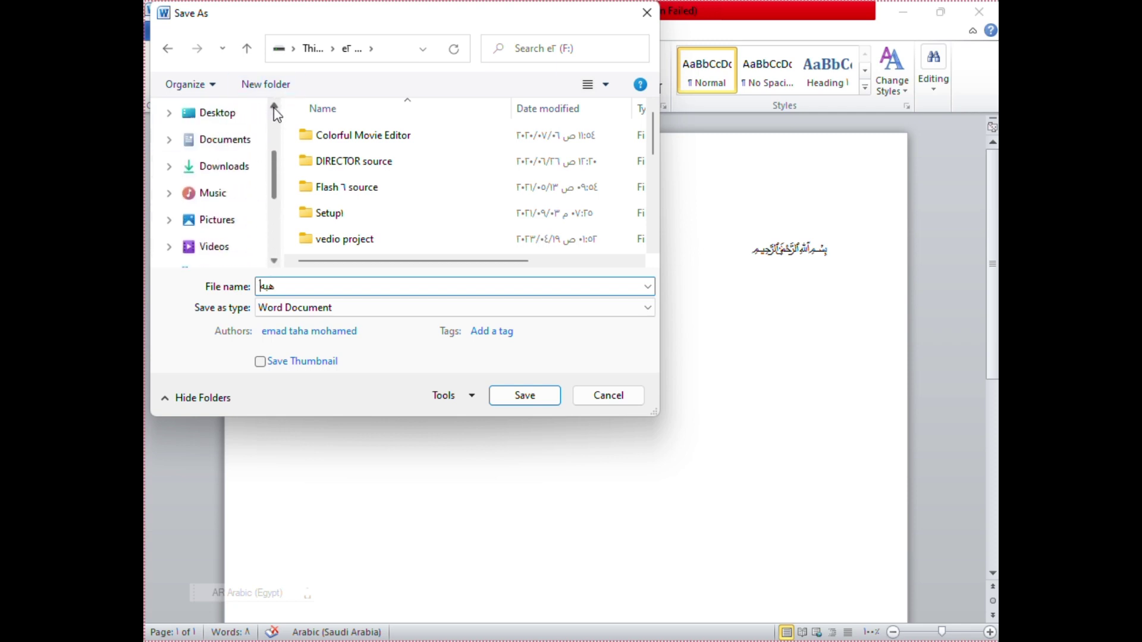
click(274, 107)
click(213, 149)
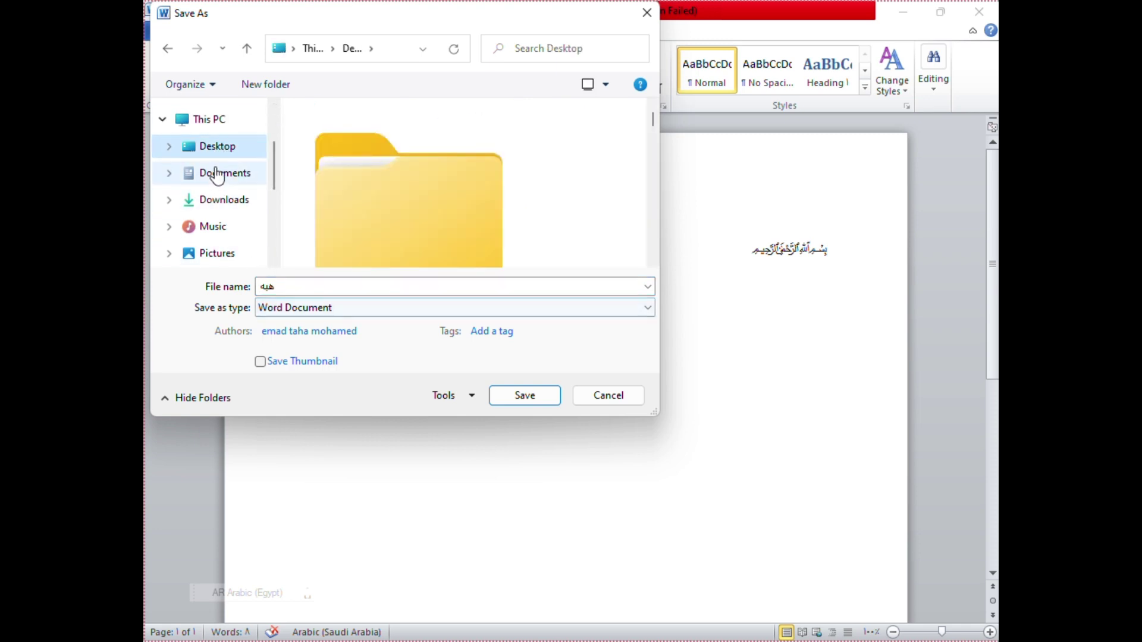
click(523, 396)
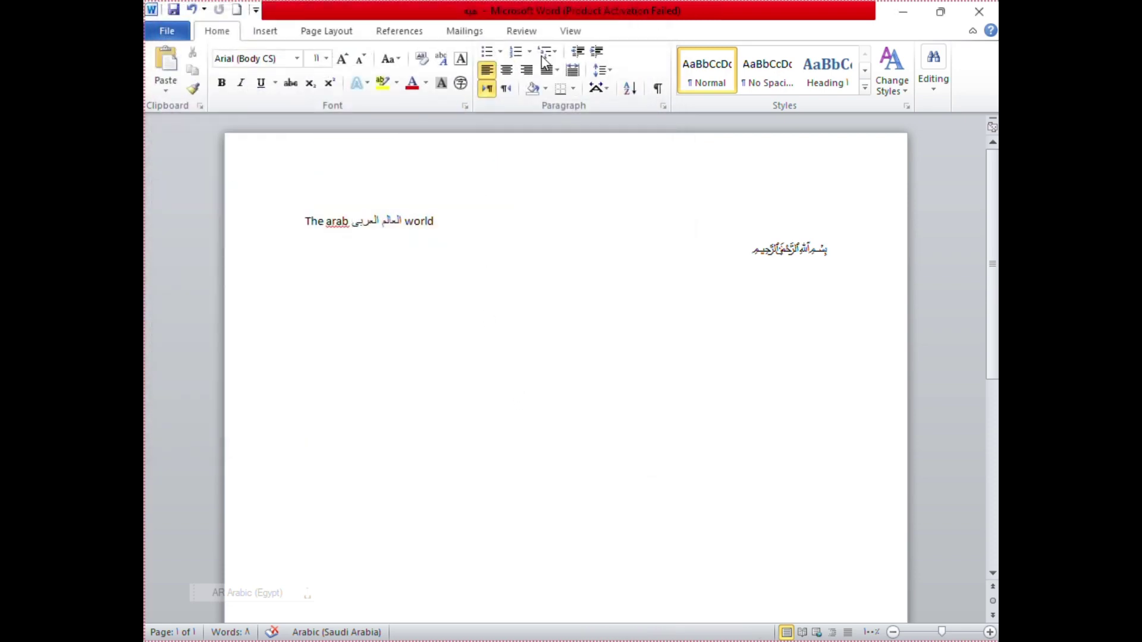
Shrink the document window to look at the saved file on the desktop, and maximize it again.
click(940, 11)
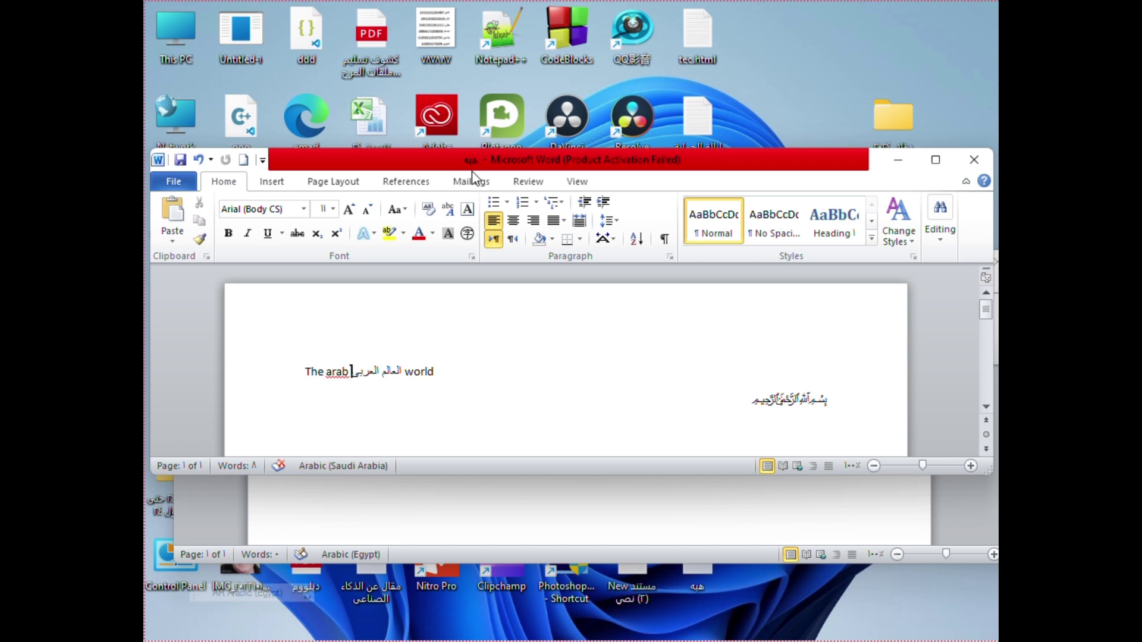
key(ctrl+Shift_R)
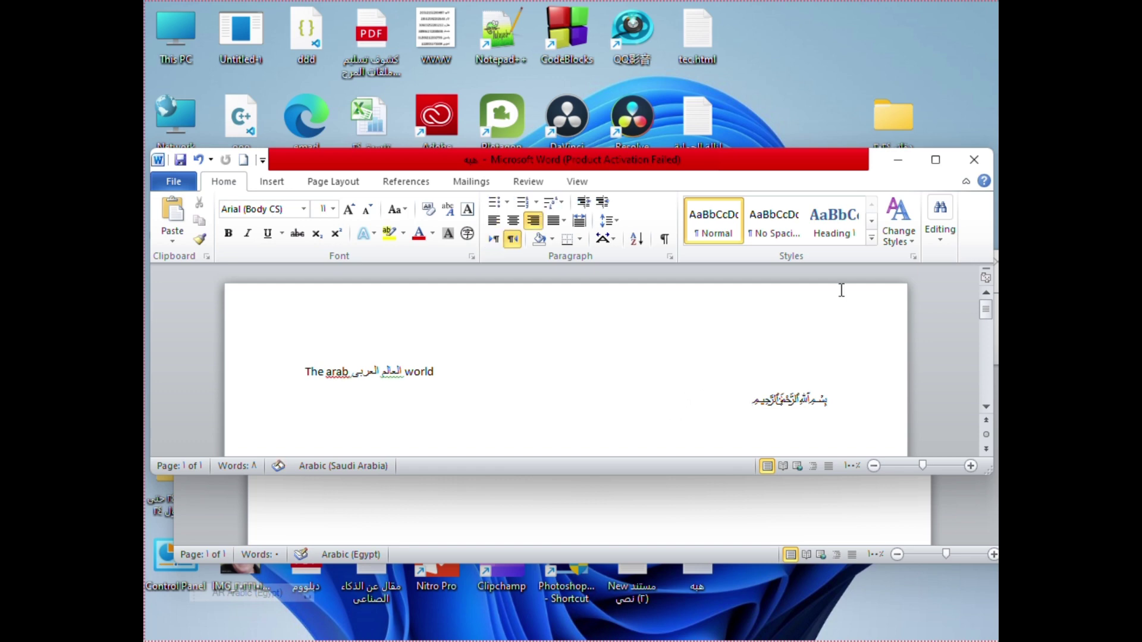
click(936, 159)
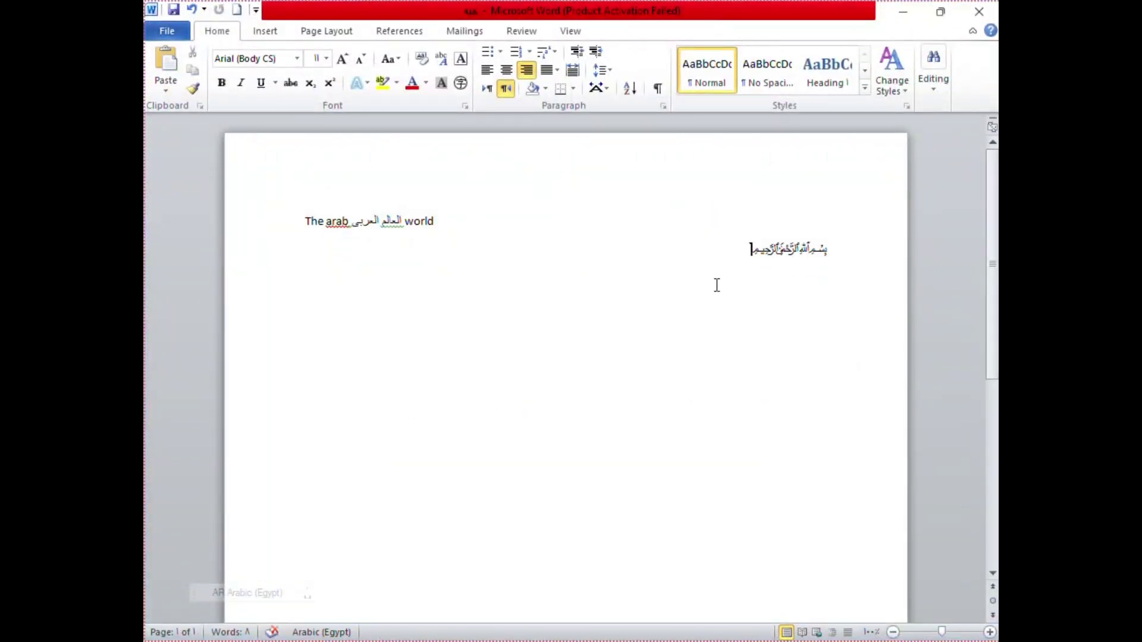
Add a paragraph below the Arabic line in English with the sample file name, a first name plus ".docx", and start a new line.
key(Return)
key(alt+shift)
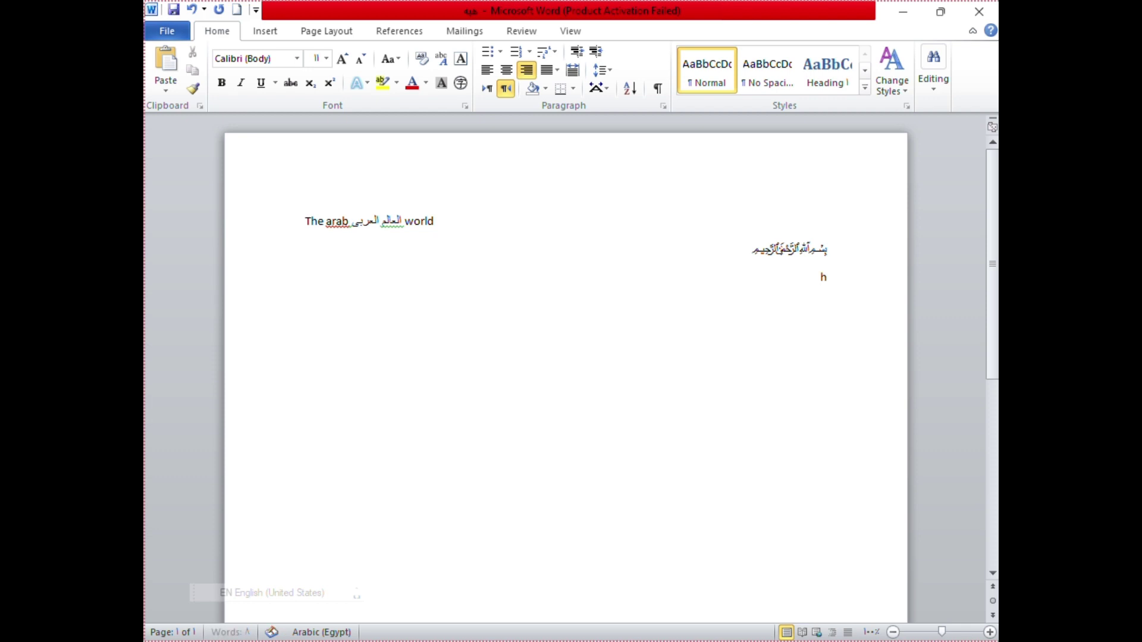
text(heba)
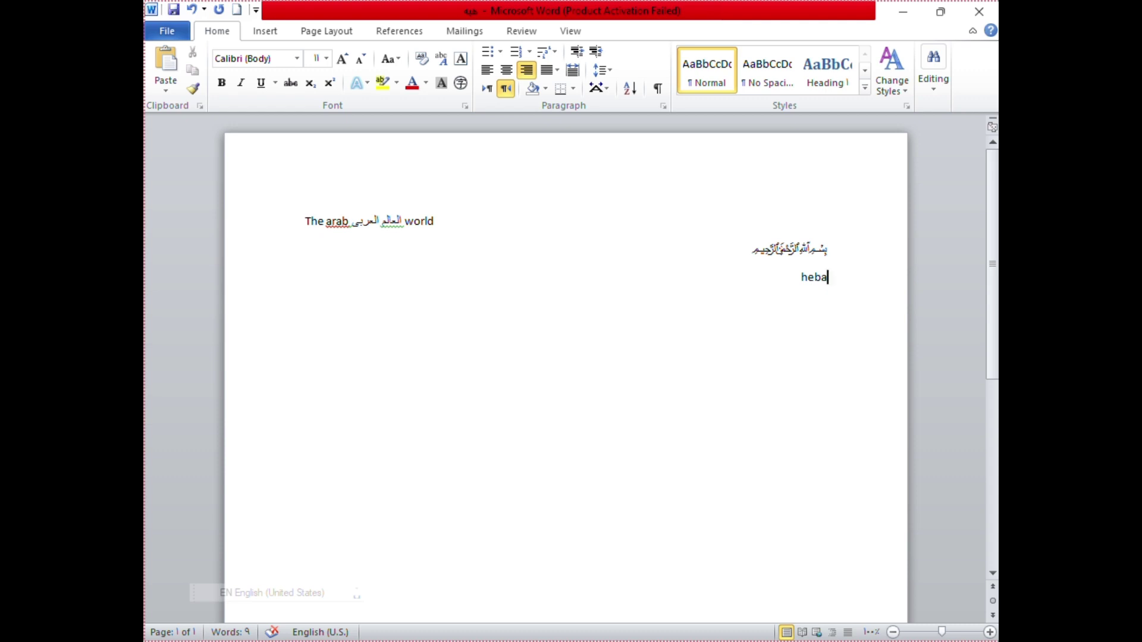
text(.)
text(docx)
key(BackSpace)
text(x)
key(Return)
Enter the same first name with the extension ".xlsx" as the next sample file name and start a new line.
text(he)
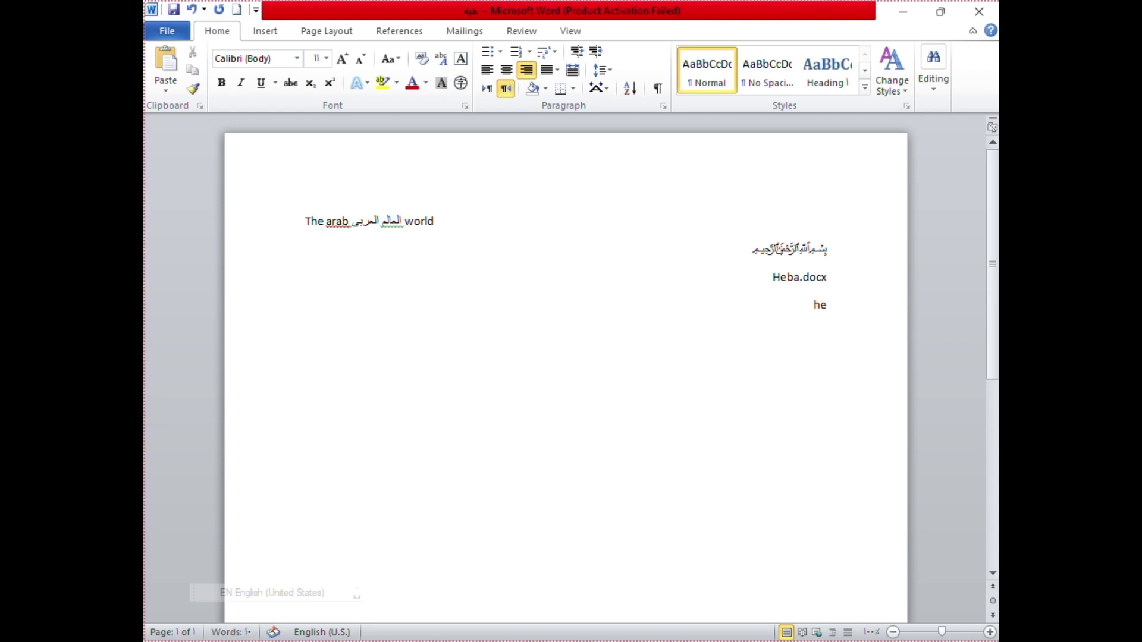
text(ba.xlsx)
key(Return)
Add the sample file names "m.mp3" and "m.mp4" on separate lines below the ".xlsx" example.
text(m)
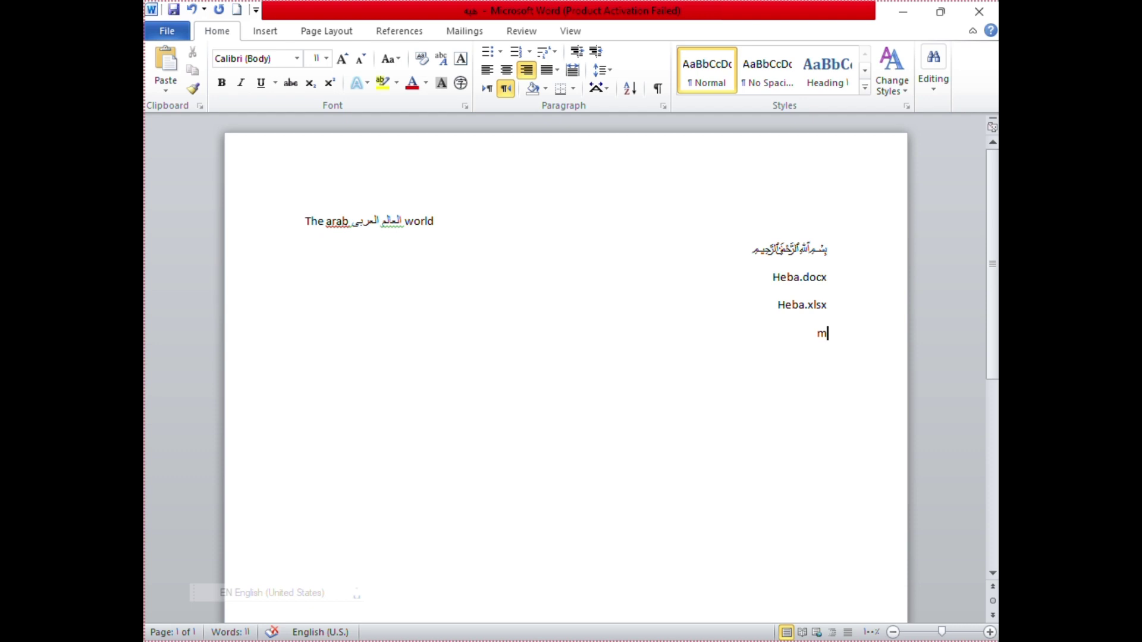
text(.mps)
key(BackSpace)
text(3)
key(Return)
text(m)
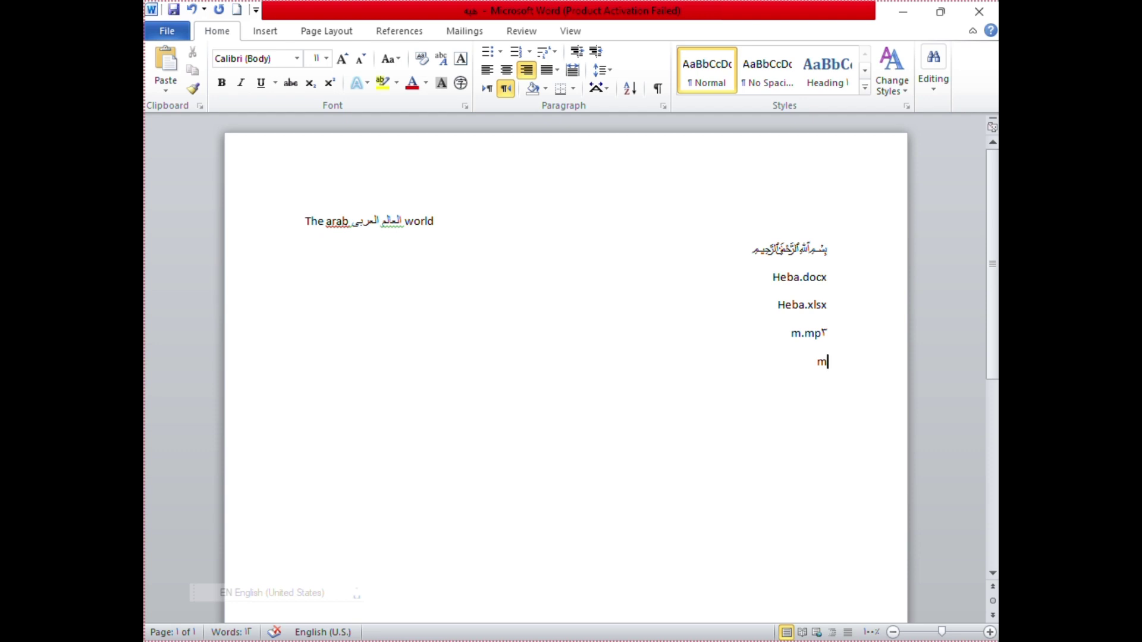
text(.mp4)
click(780, 290)
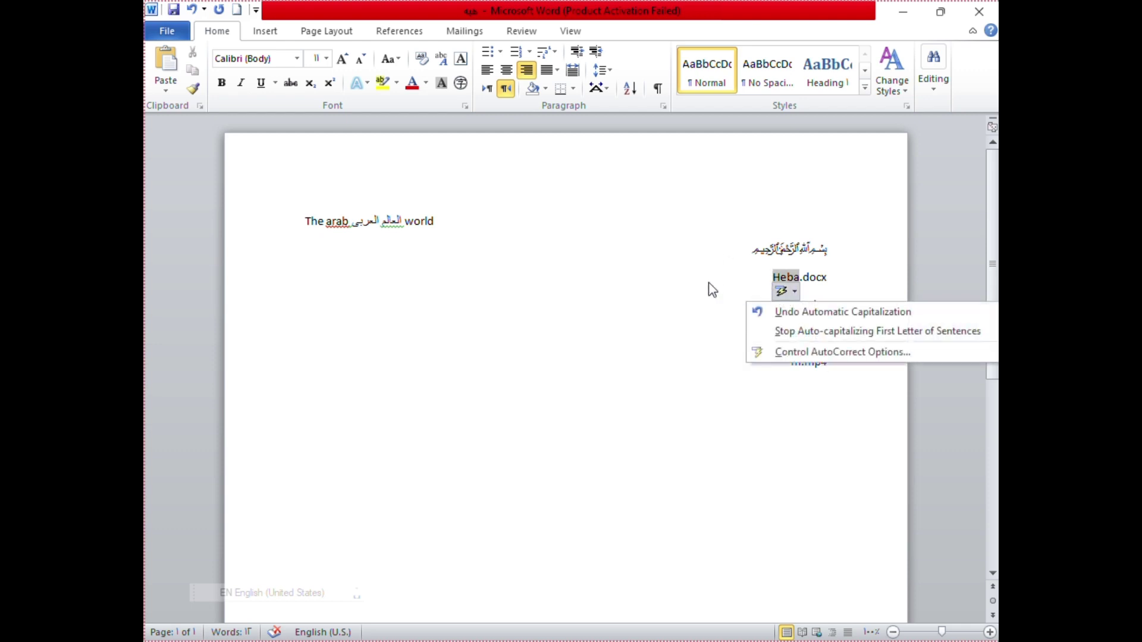
click(687, 268)
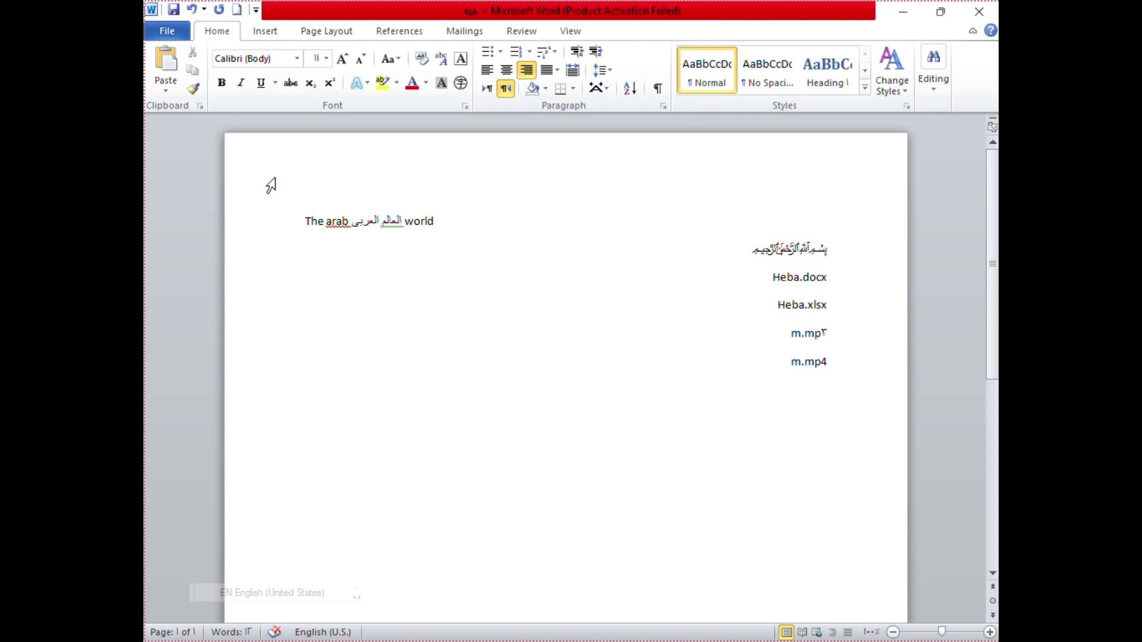
click(169, 37)
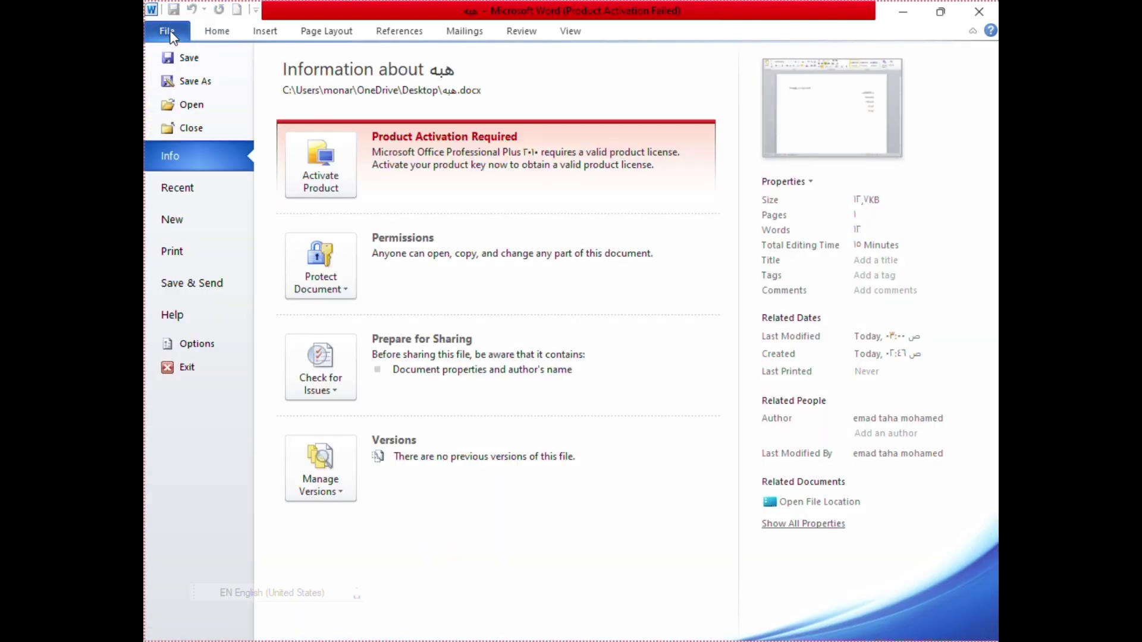
click(192, 127)
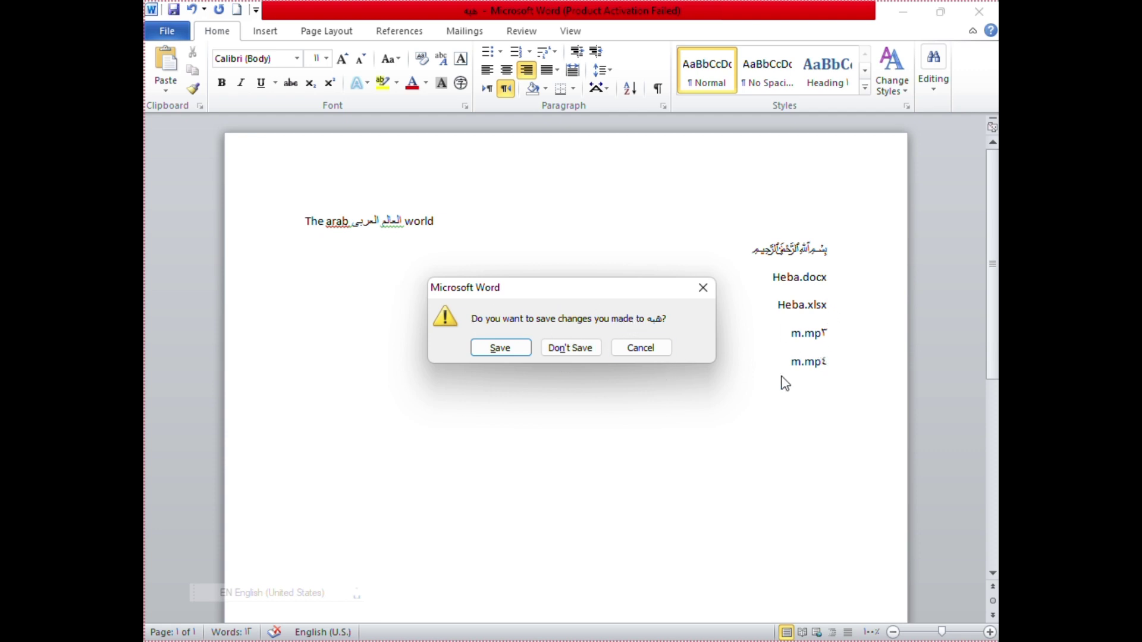
click(640, 347)
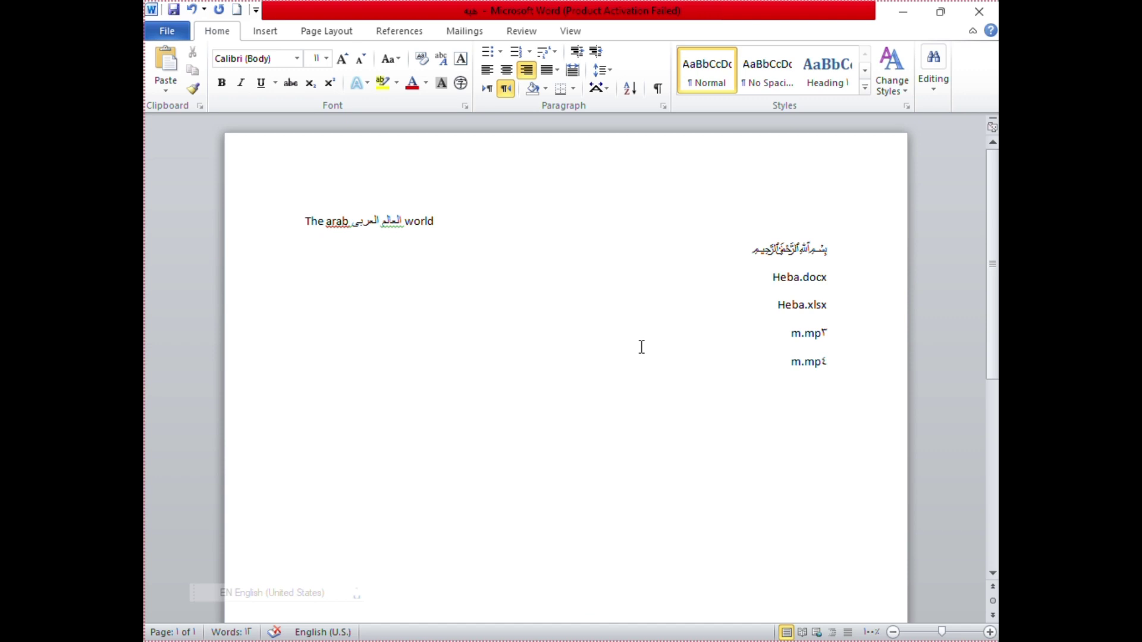
Close the document of sample file names and save its changes.
click(173, 27)
click(191, 128)
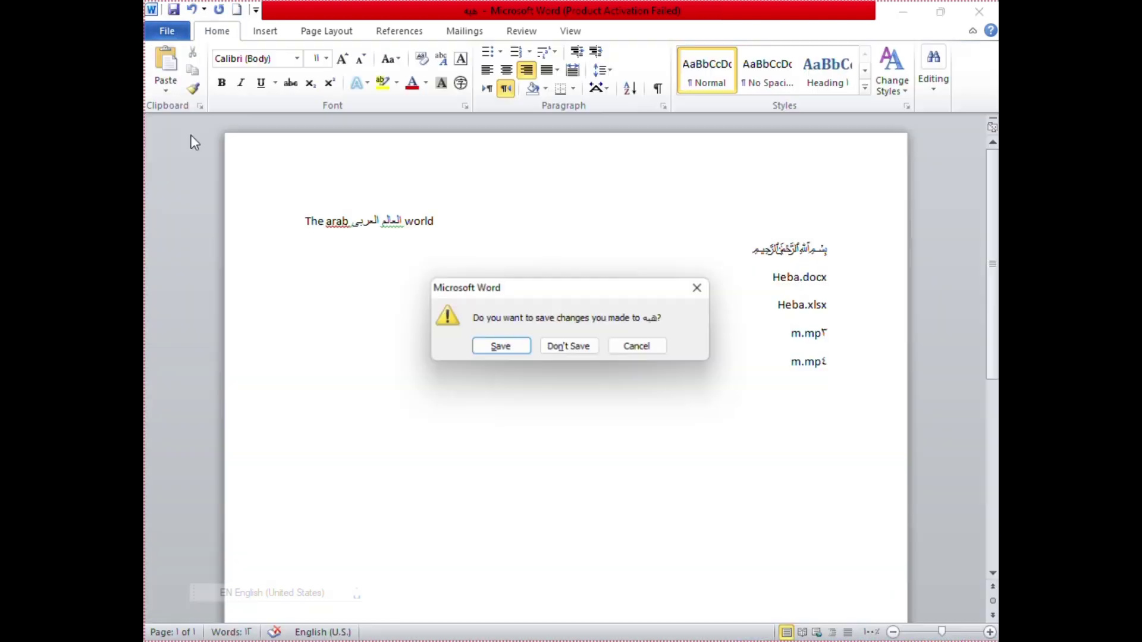
click(501, 348)
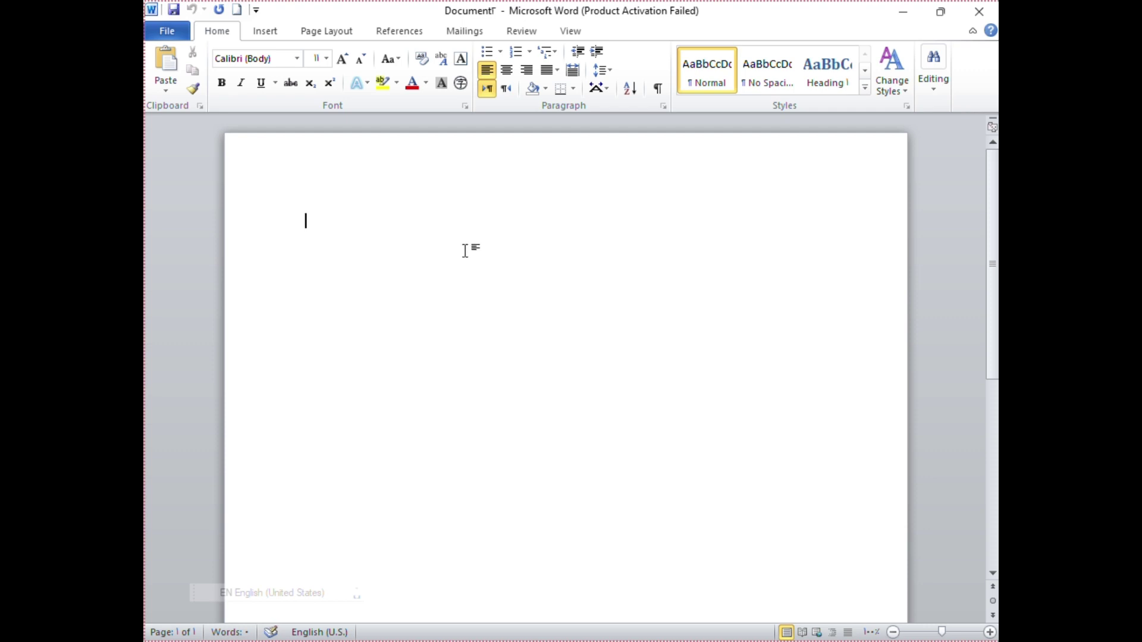
Reopen the saved Desktop document from the list of recent documents.
click(175, 38)
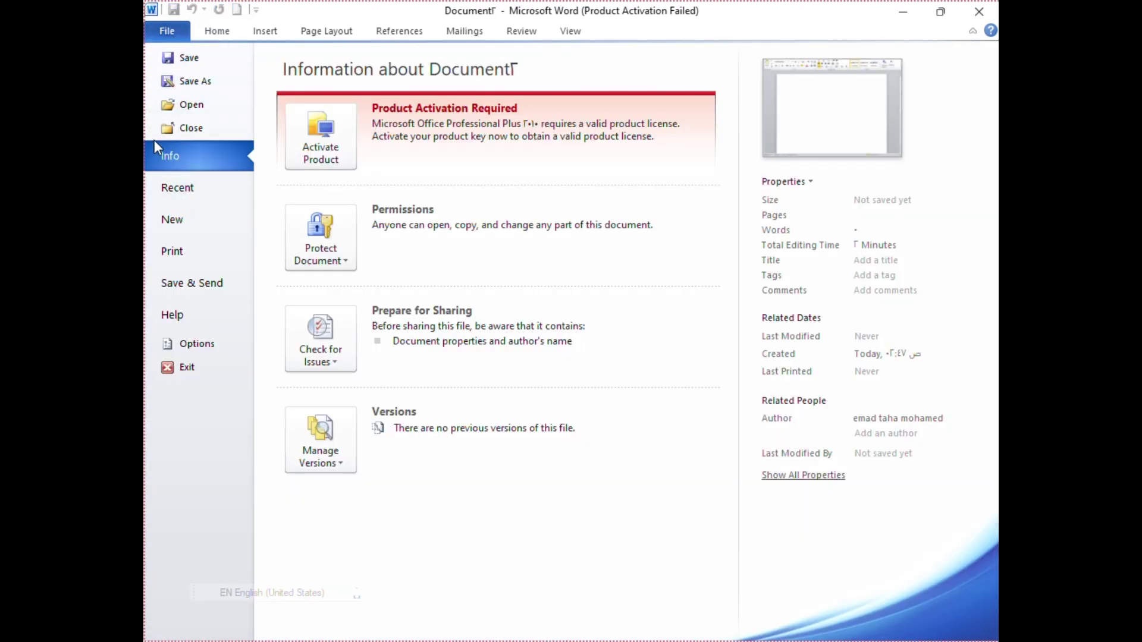
click(210, 192)
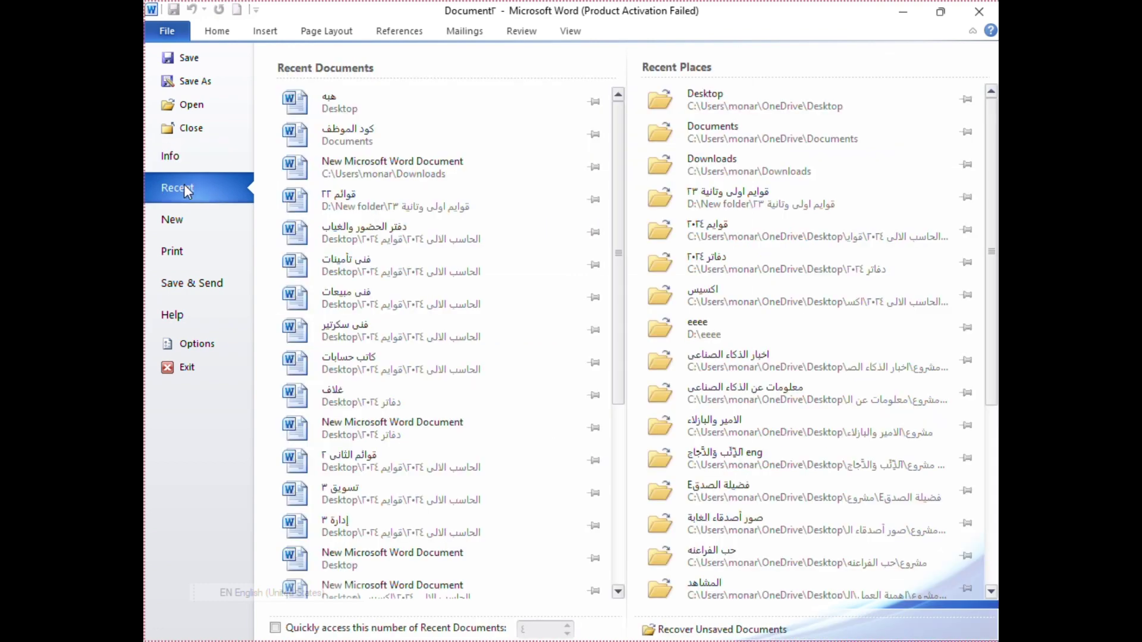
click(328, 106)
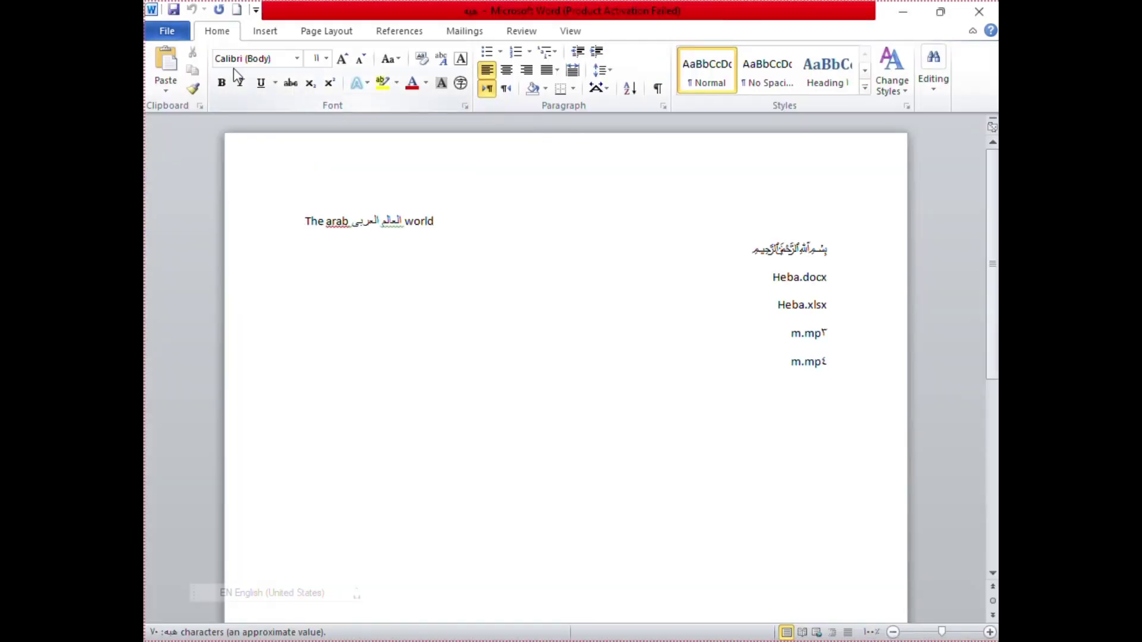
Browse to the Documents folder and open the file "كود الموظف".
click(167, 37)
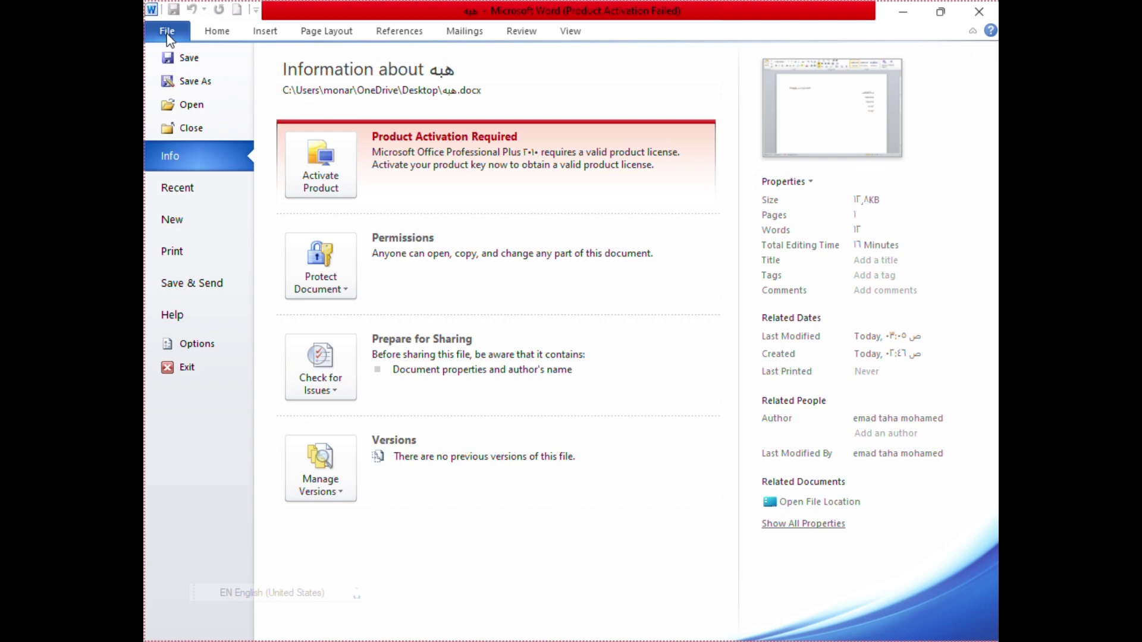
click(171, 192)
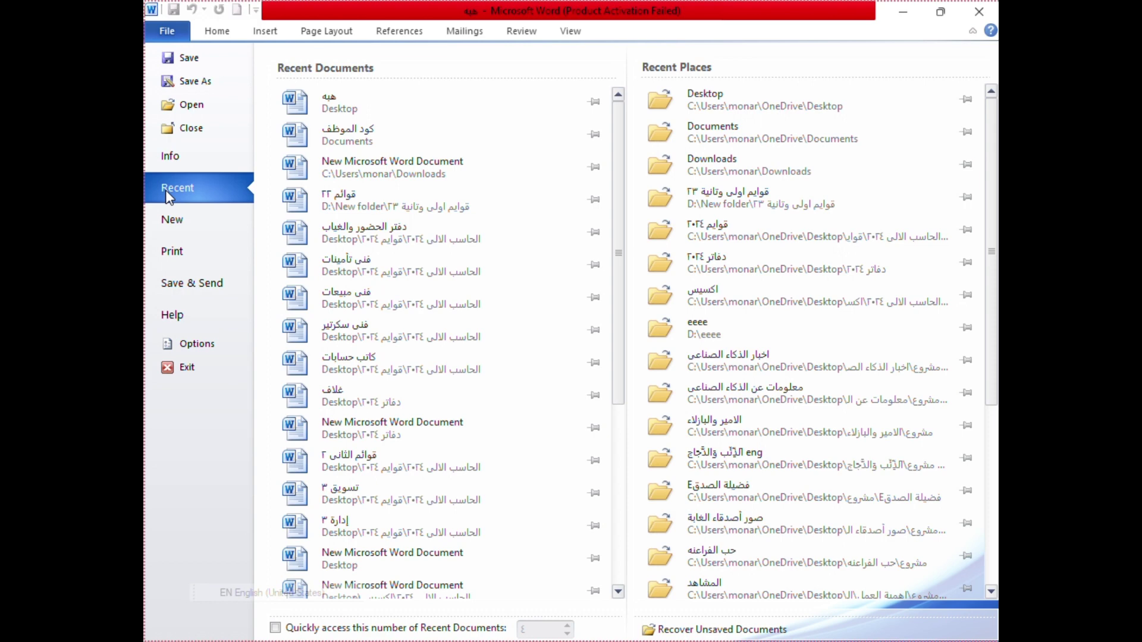
click(190, 107)
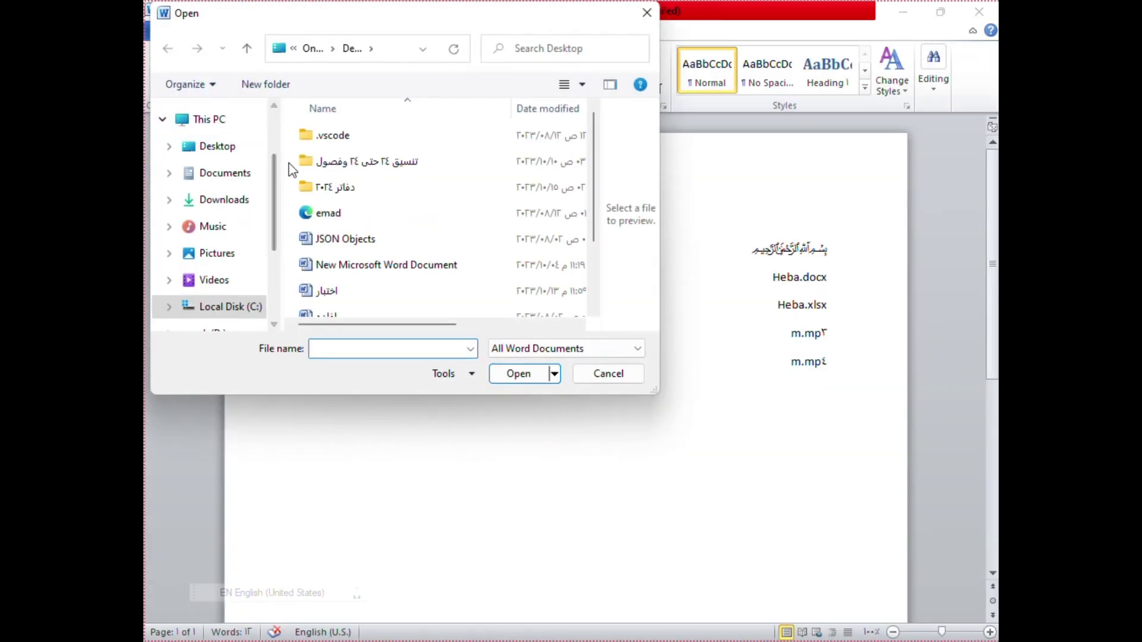
click(329, 244)
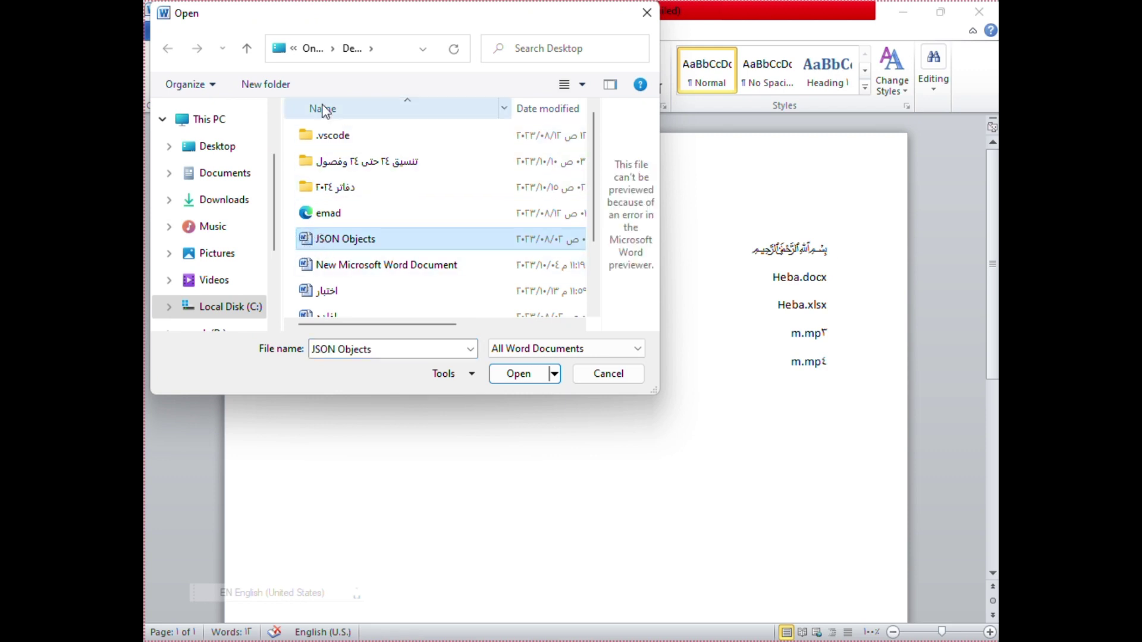
click(217, 179)
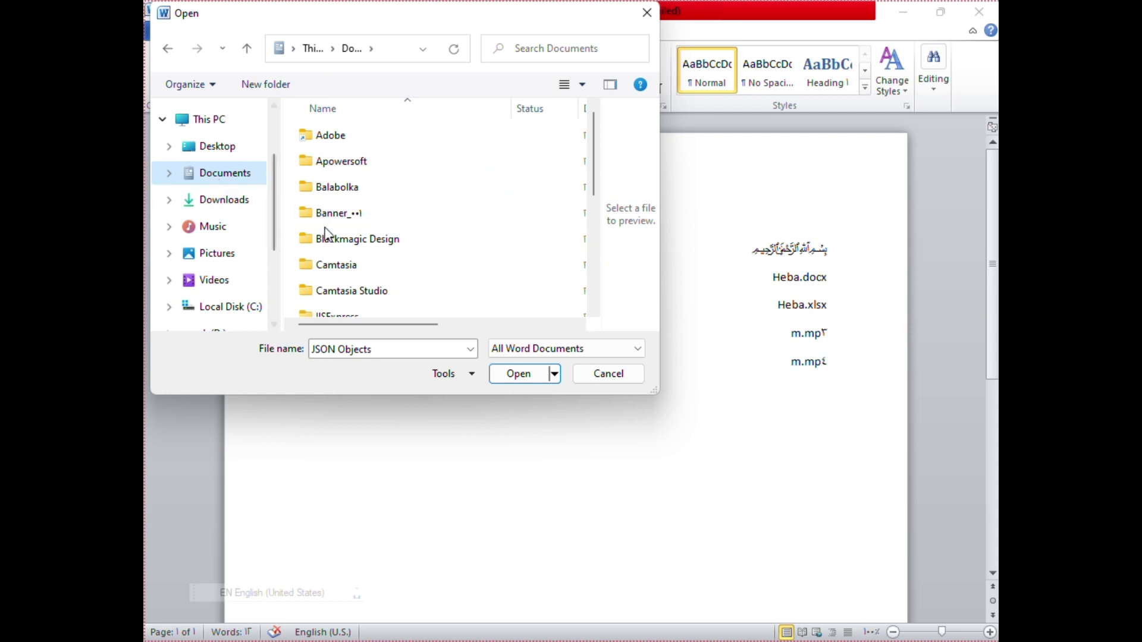
scroll(333, 246, down, 5)
scroll(333, 247, down, 1)
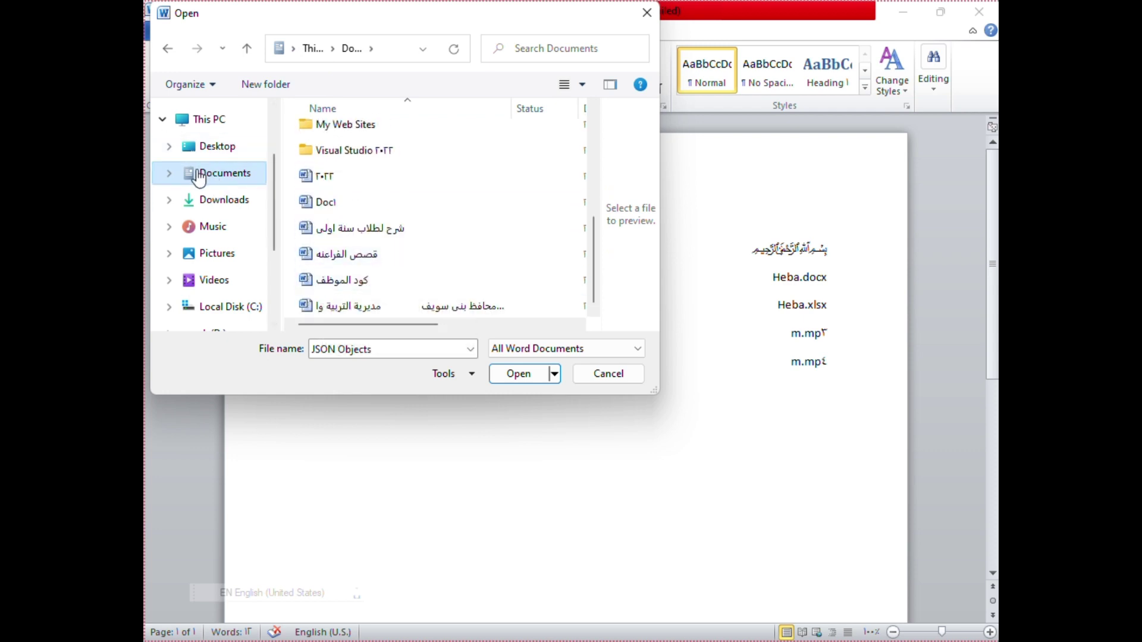
click(343, 285)
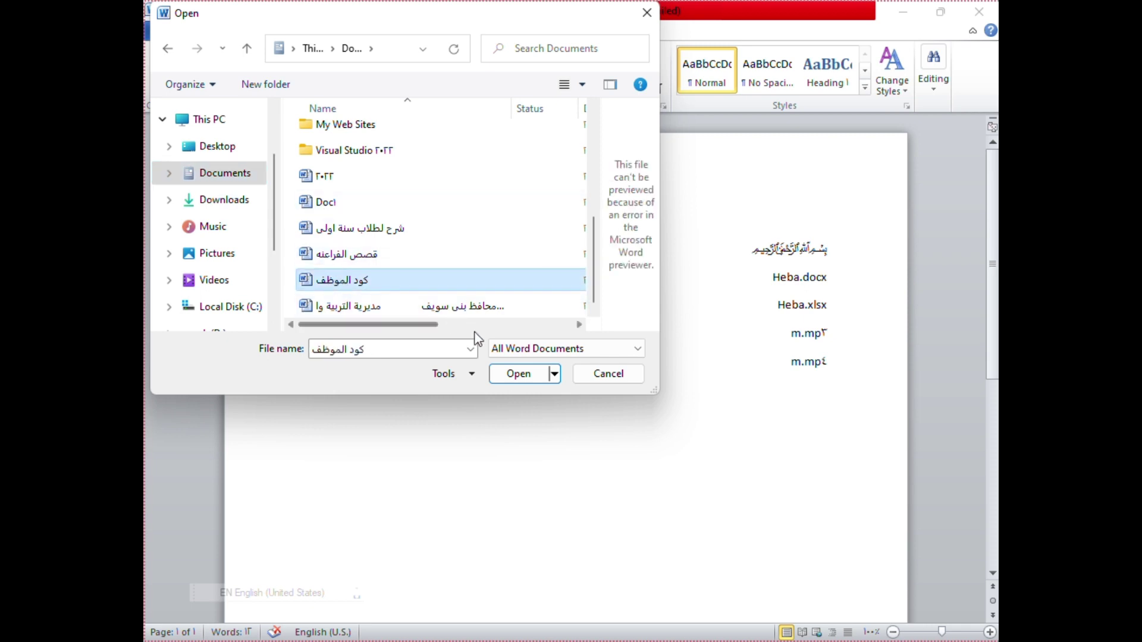
click(518, 374)
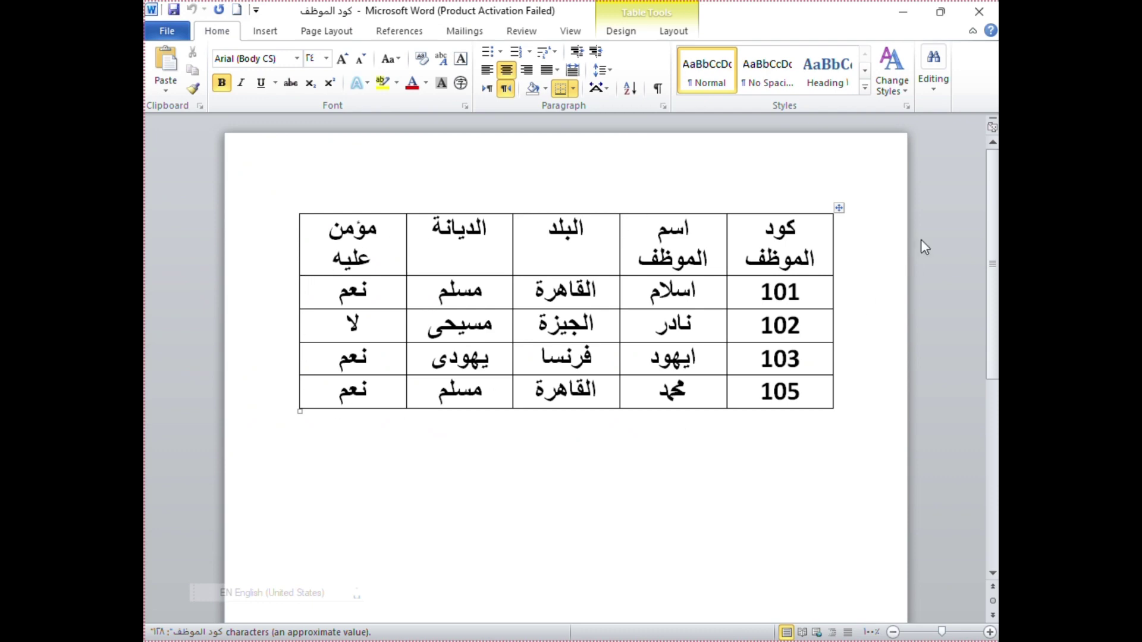
Close the "كود الموظف" document and the document of sample file names, leaving the blank document open.
click(161, 31)
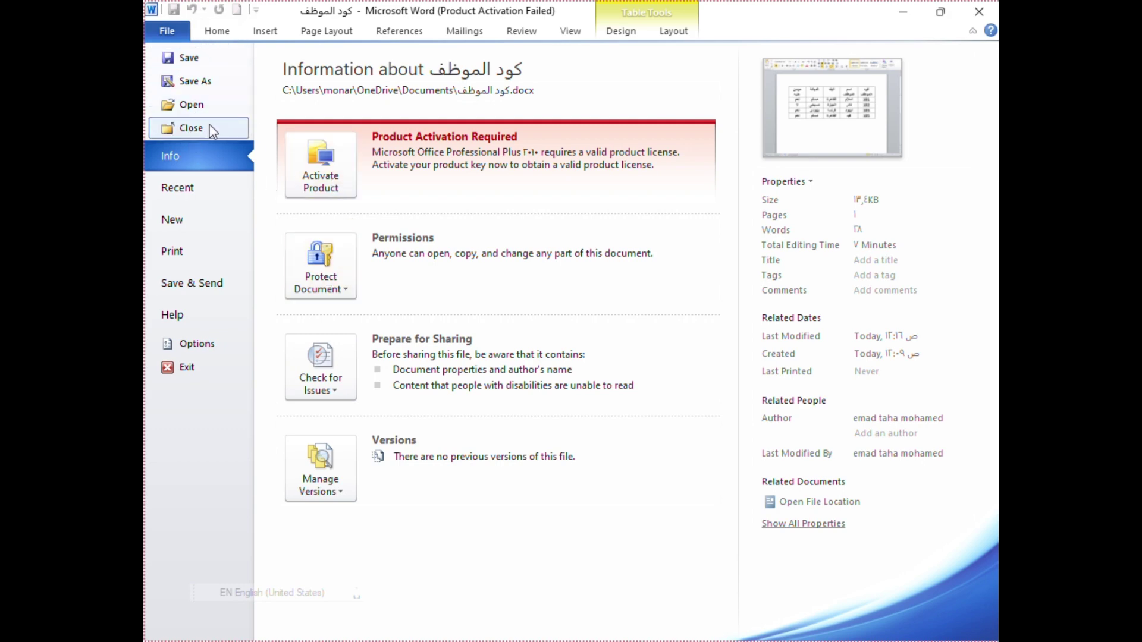
click(206, 39)
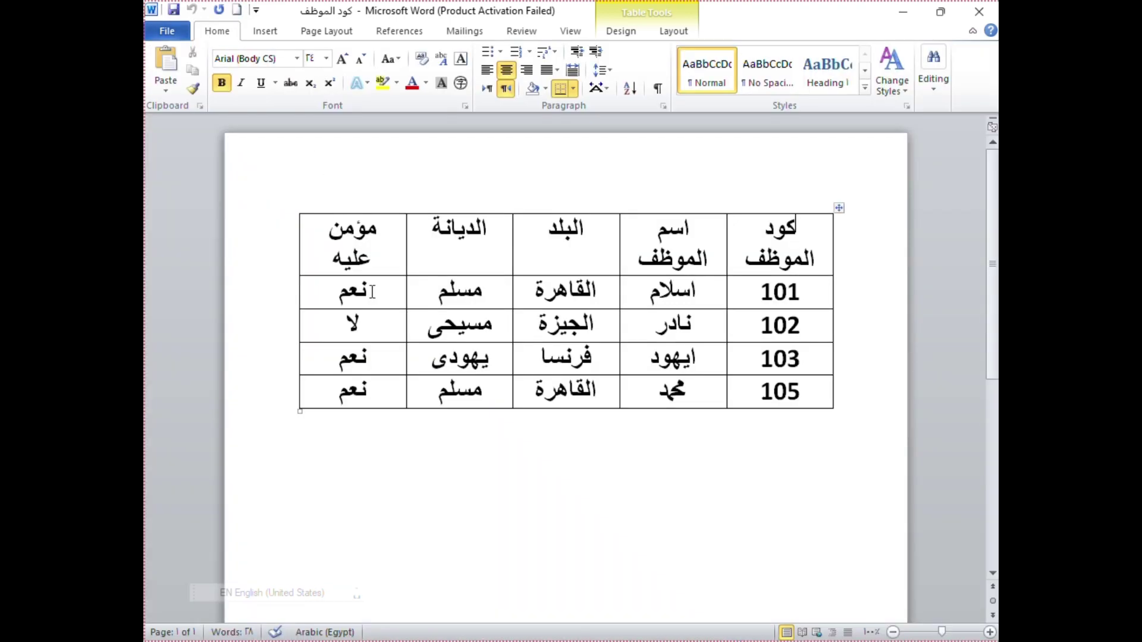
key(alt)
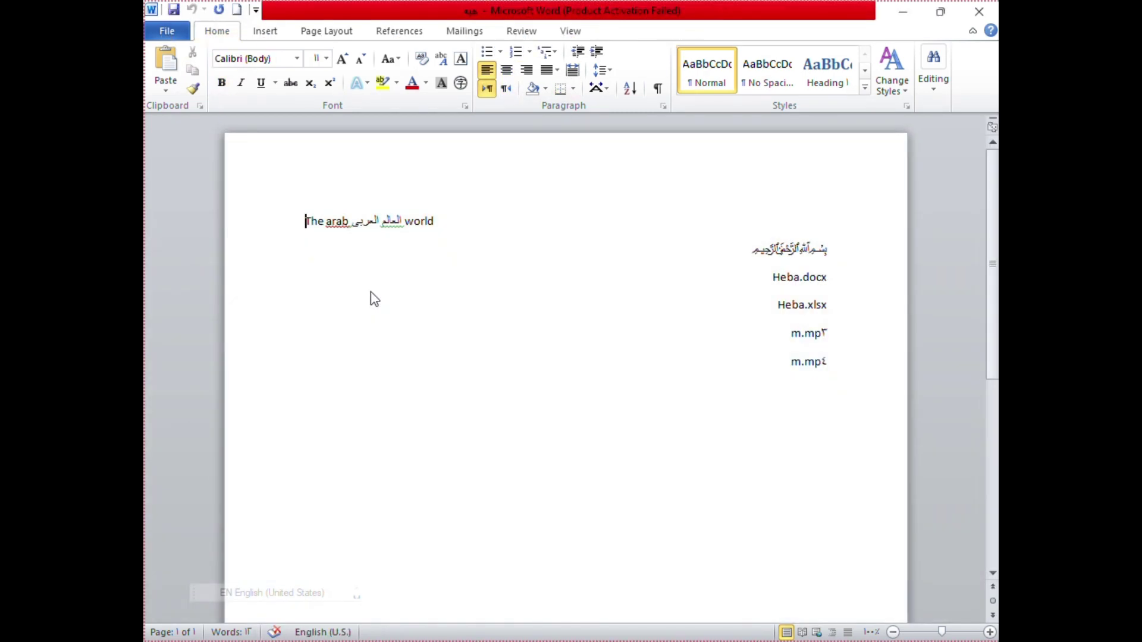
key(alt)
key(4)
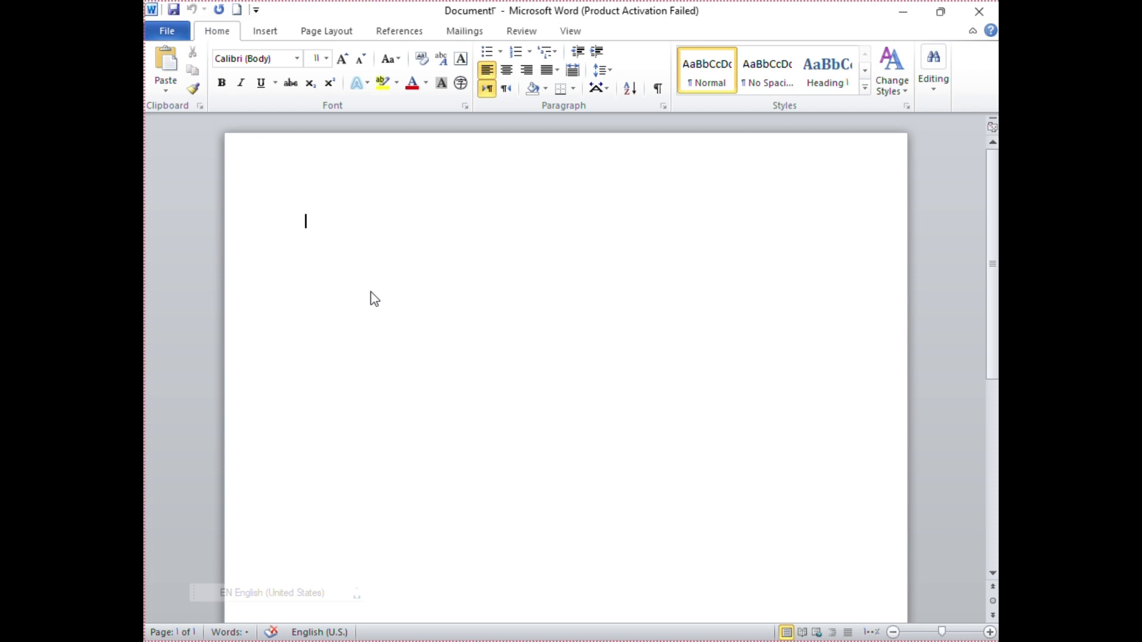
Browse to the Desktop, open the saved document of sample file names, and close it again.
click(164, 32)
click(193, 107)
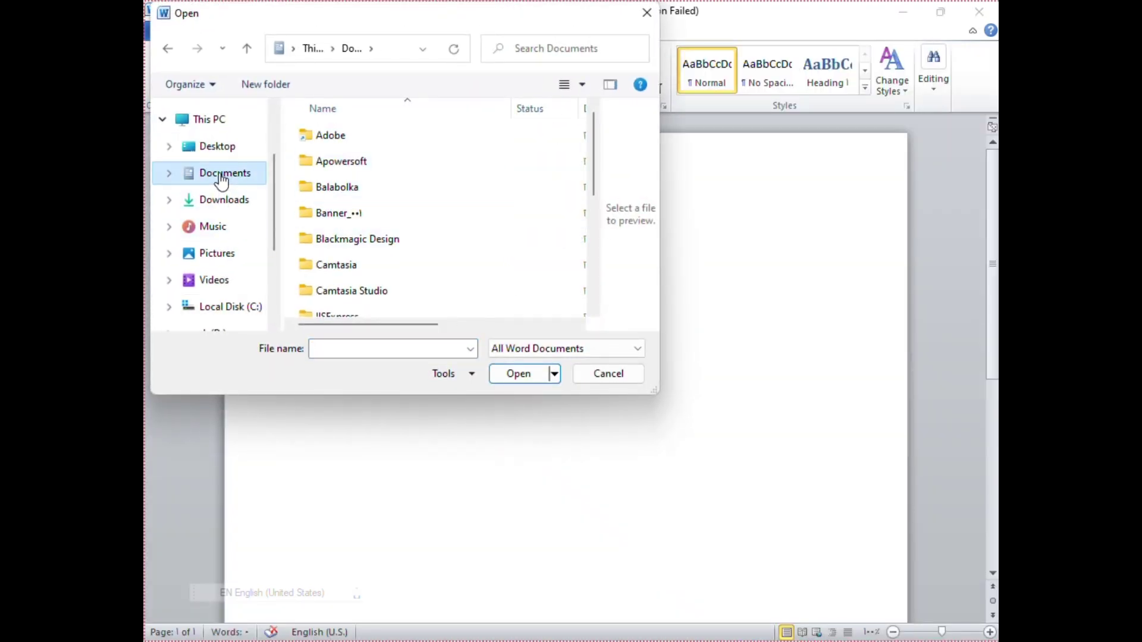
click(215, 145)
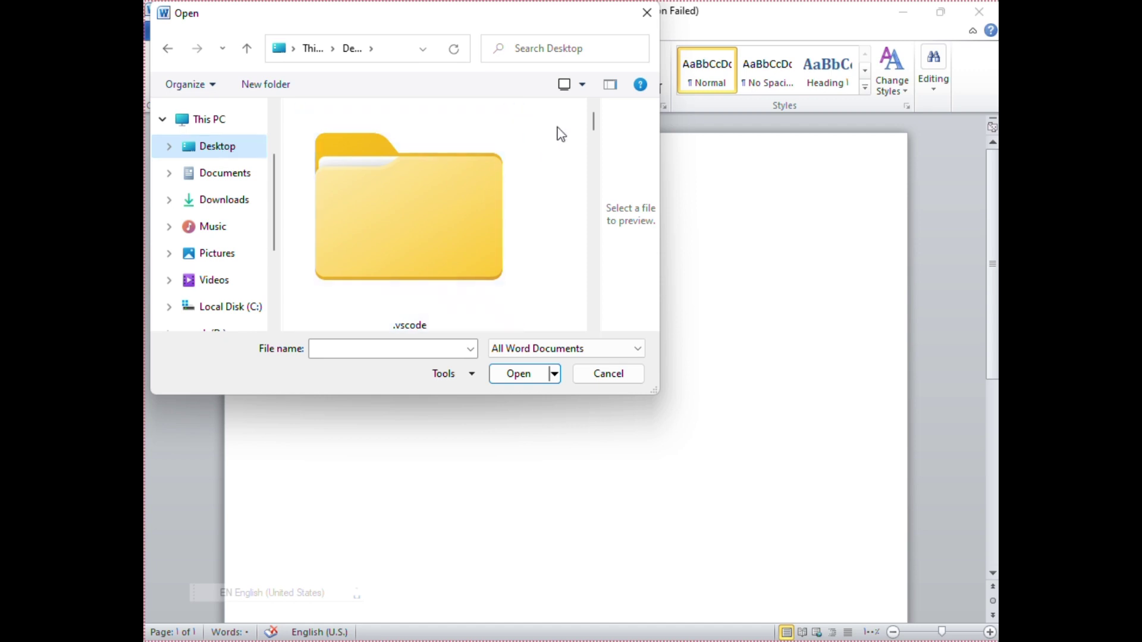
scroll(440, 172, down, 3)
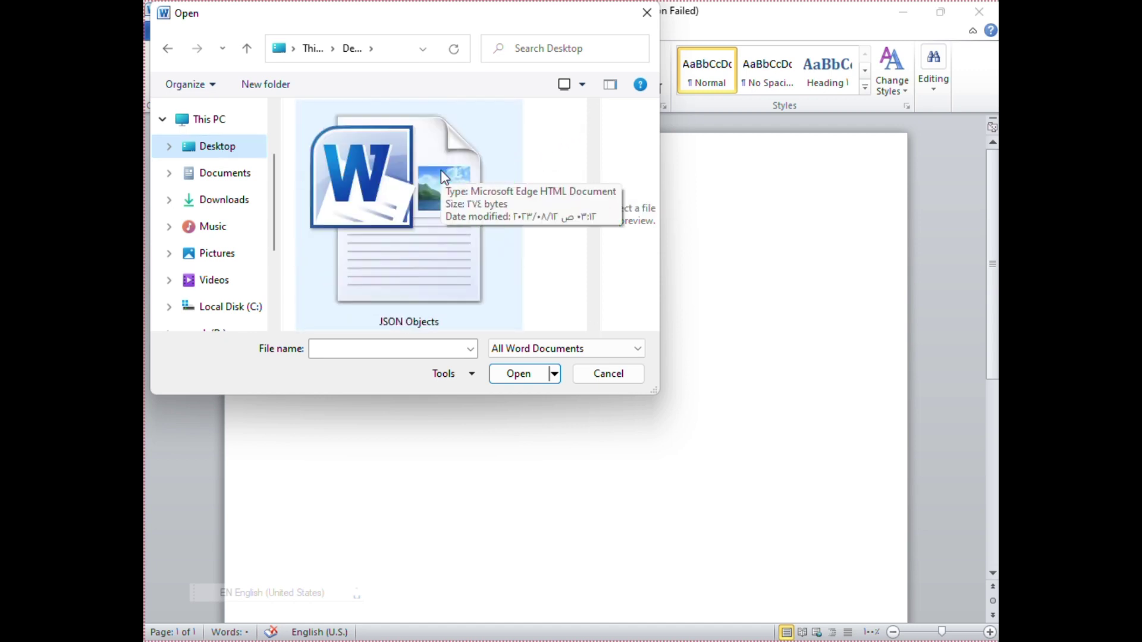
scroll(431, 193, down, 4)
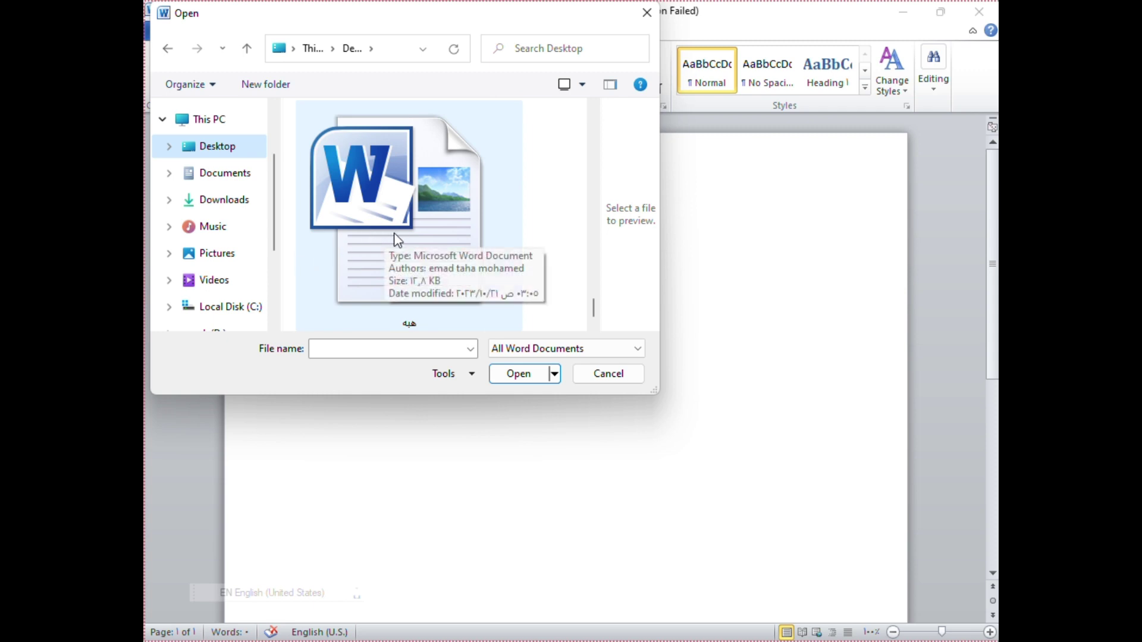
click(405, 265)
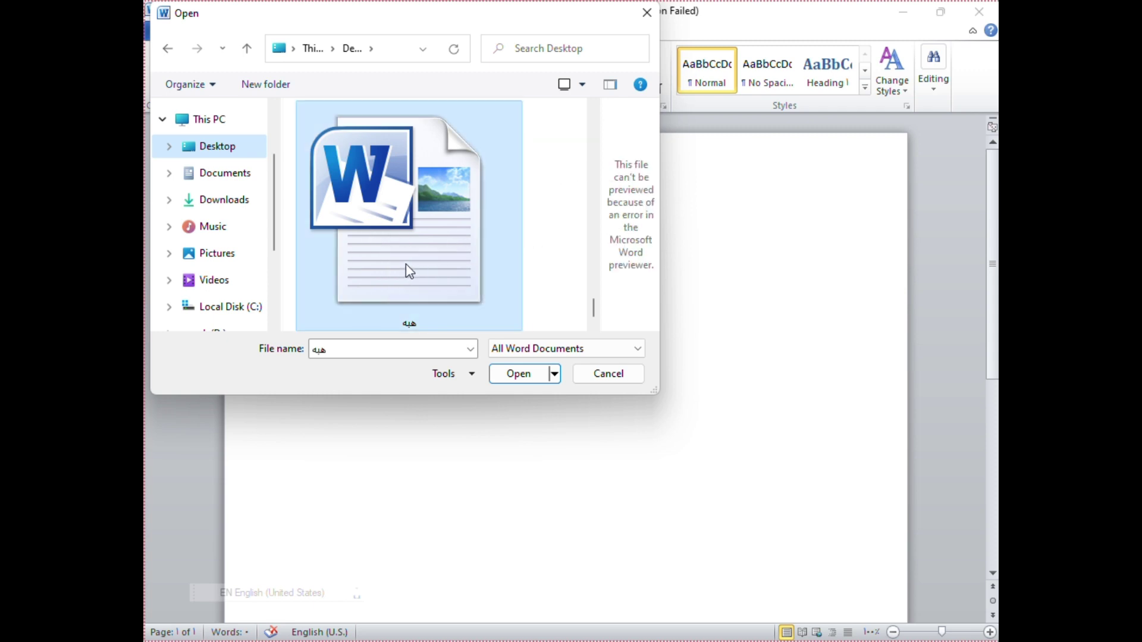
click(519, 375)
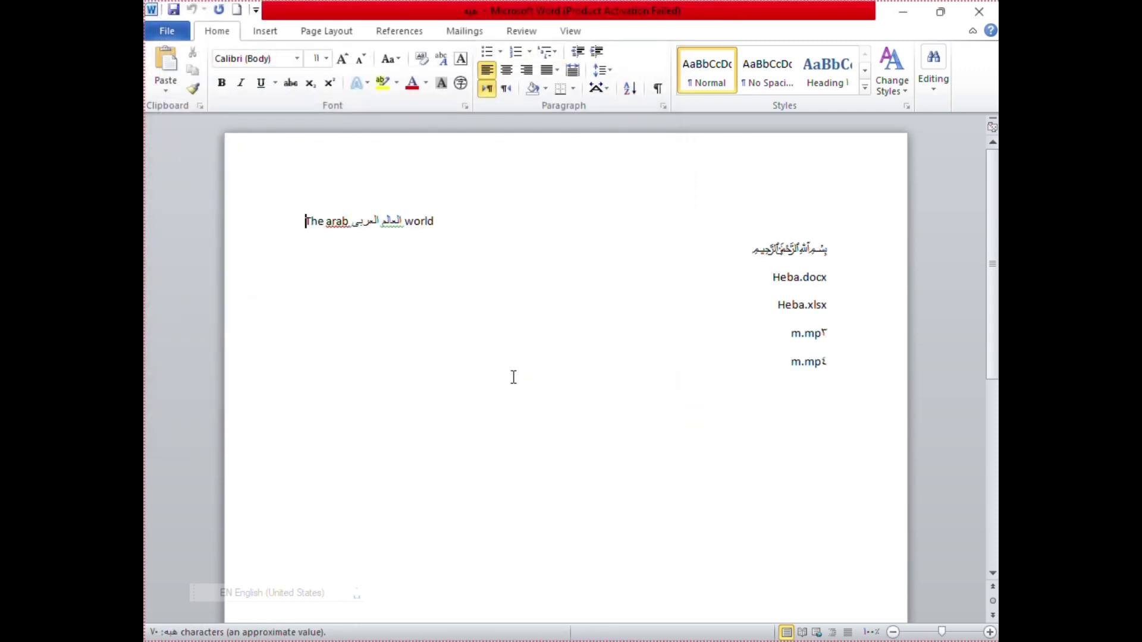
key(ctrl+w)
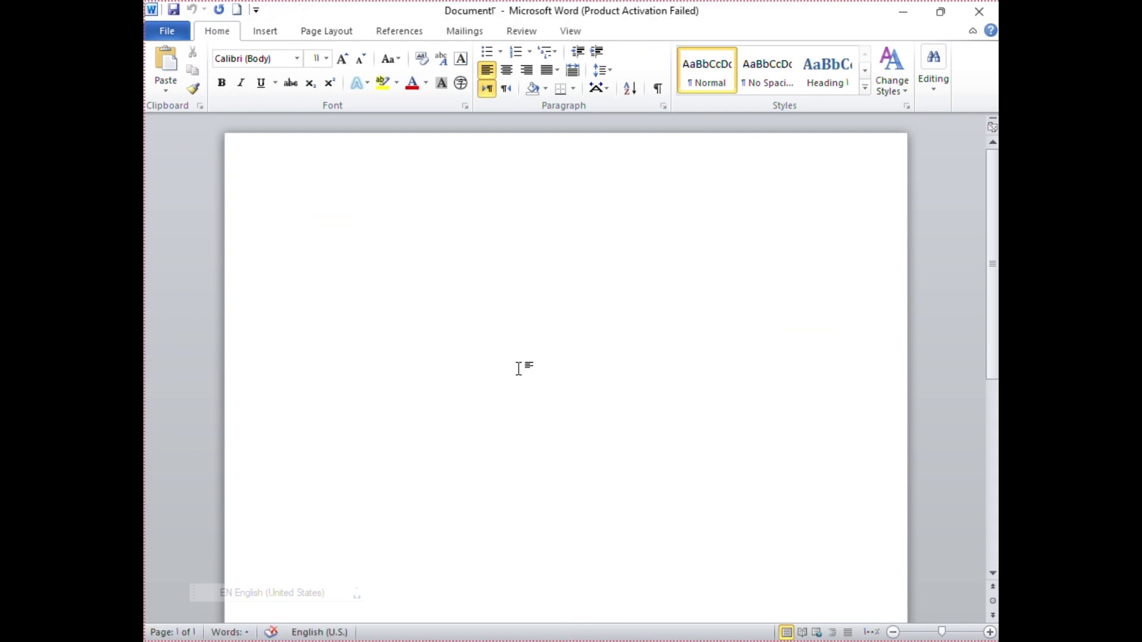
Start opening an existing document and look through the contents of drive D: for Word files.
click(167, 33)
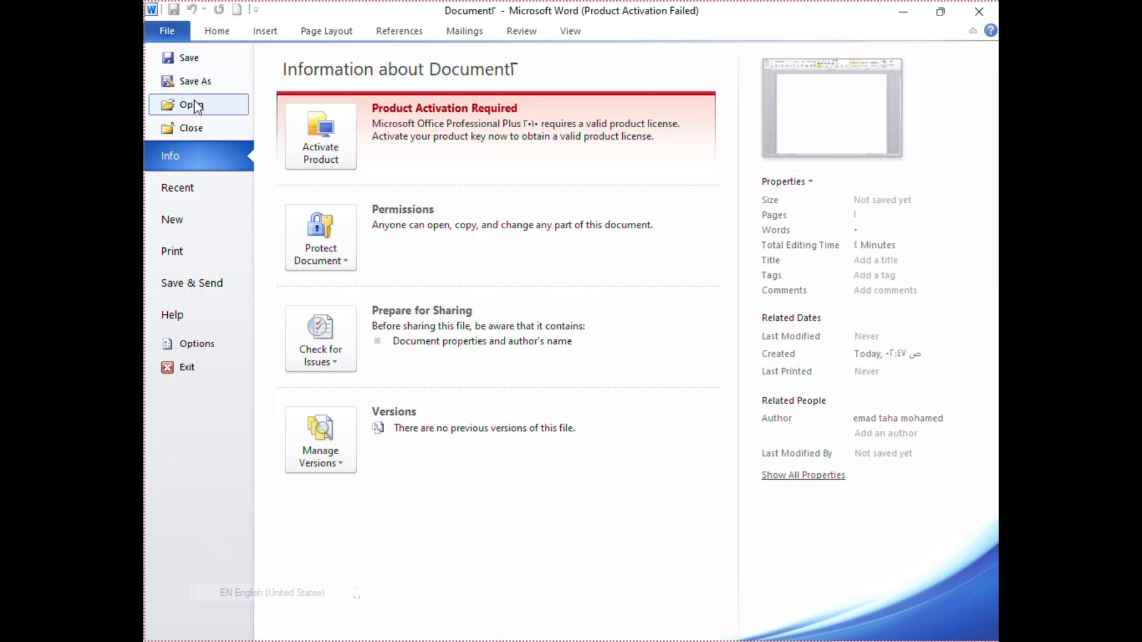
click(190, 105)
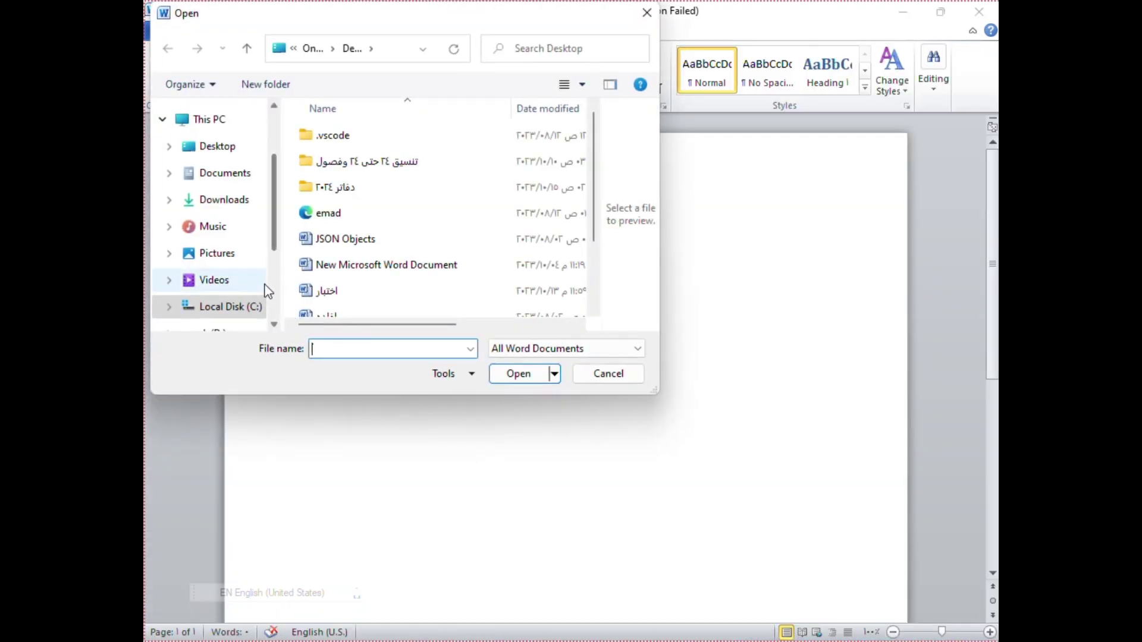
scroll(260, 264, down, 1)
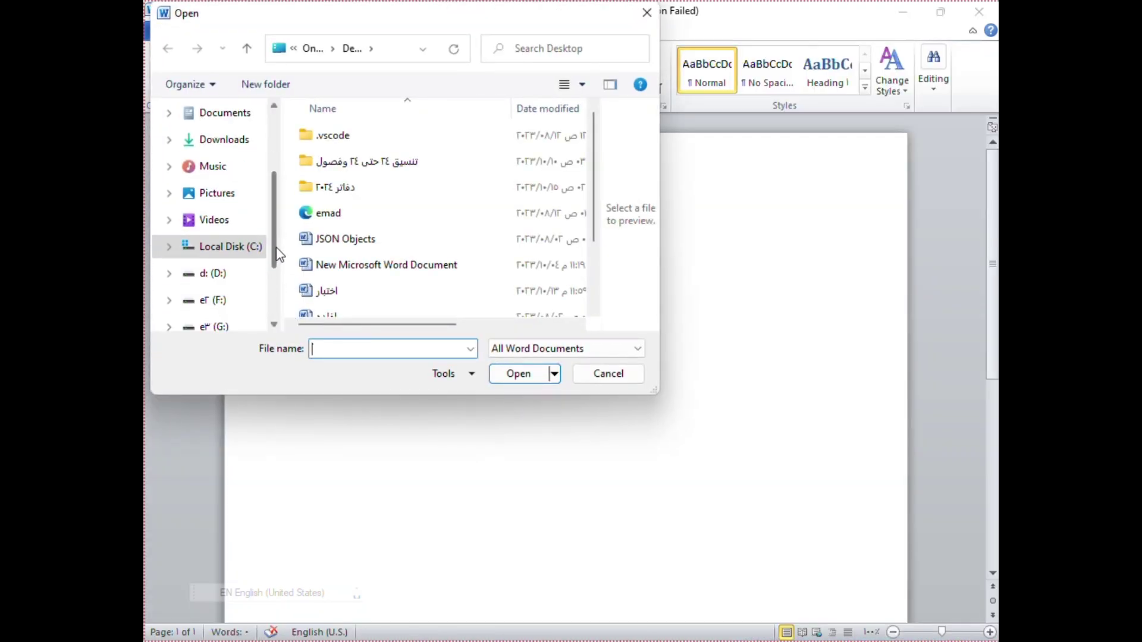
click(216, 273)
scroll(322, 286, down, 2)
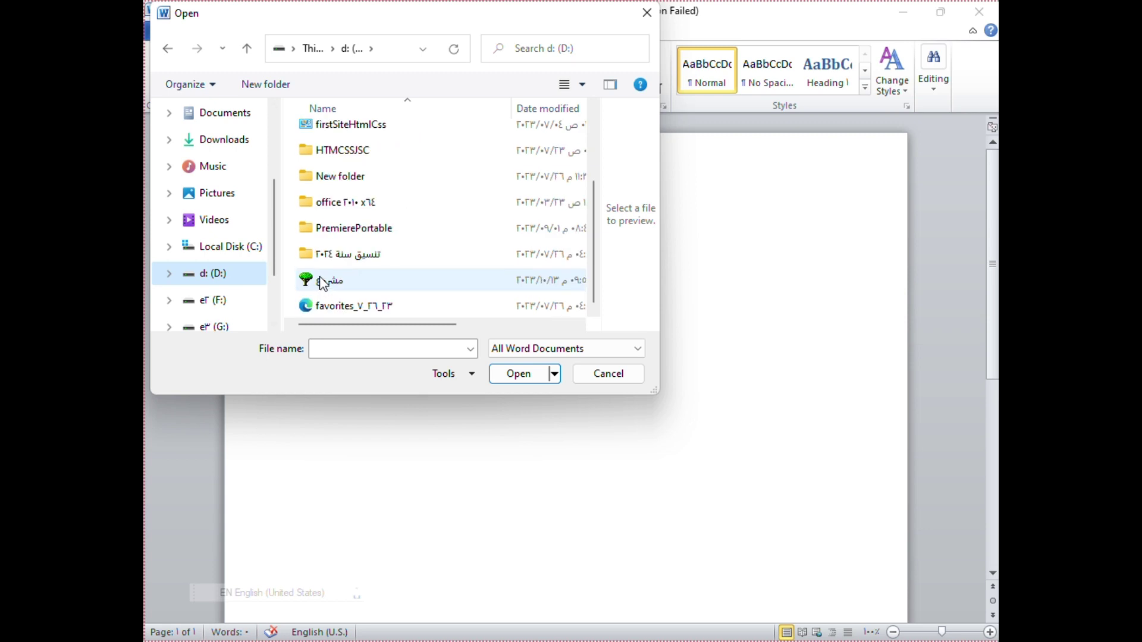
scroll(322, 284, up, 2)
scroll(322, 283, down, 2)
Browse to drive F: and open the document "سورةياسين والدعاء".
click(214, 301)
scroll(304, 257, down, 5)
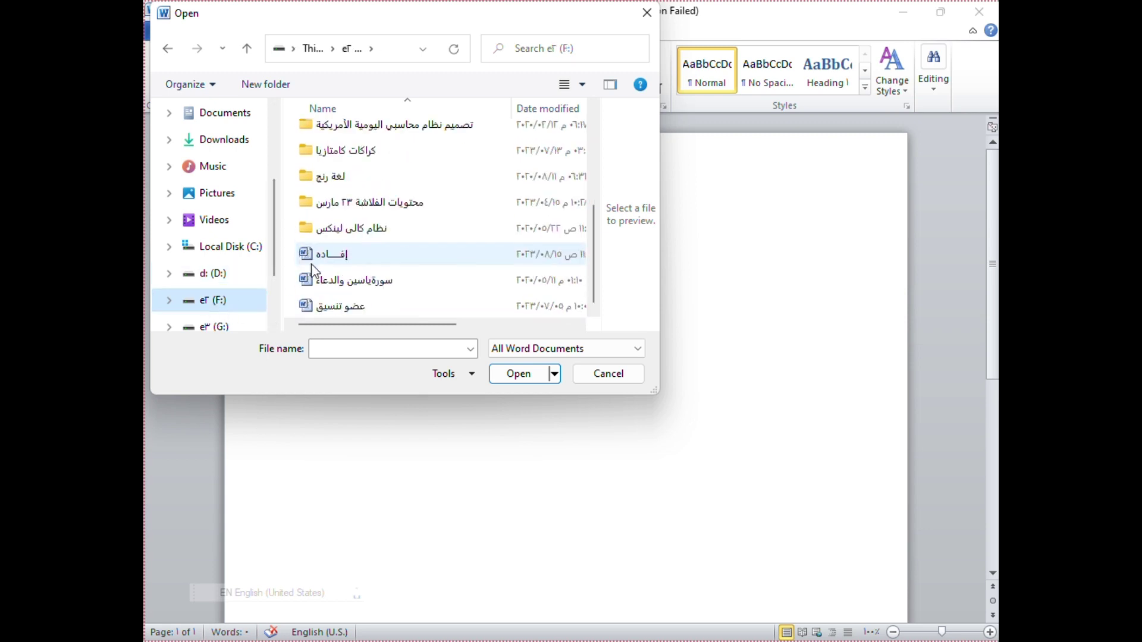
click(332, 288)
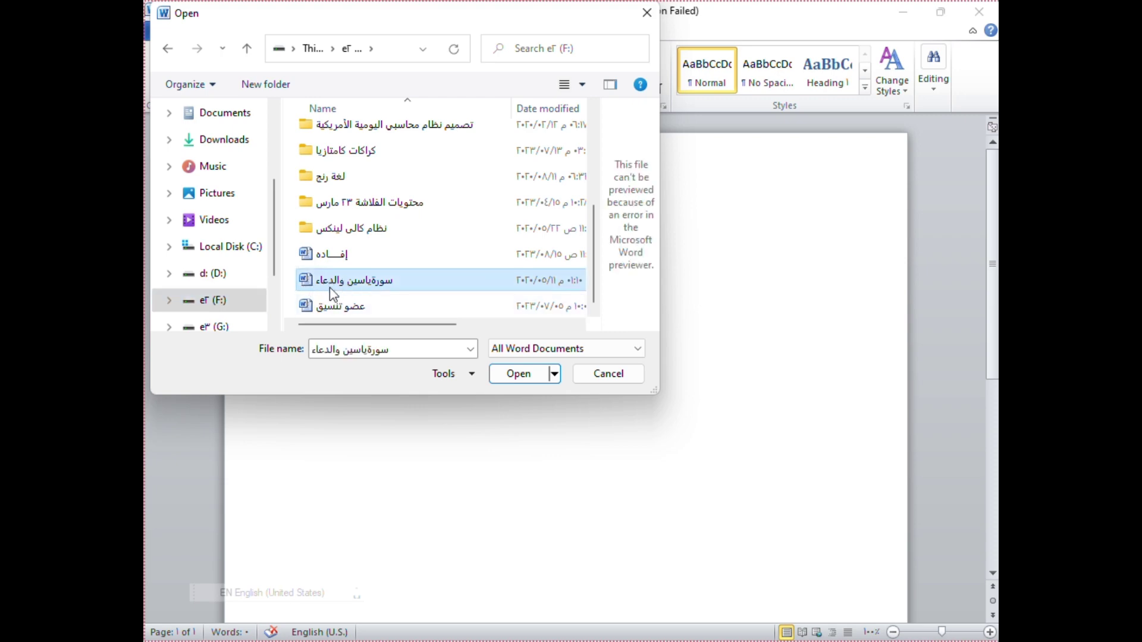
click(528, 376)
Look through the text of "سورةياسين والدعاء" and close the document.
scroll(585, 328, down, 6)
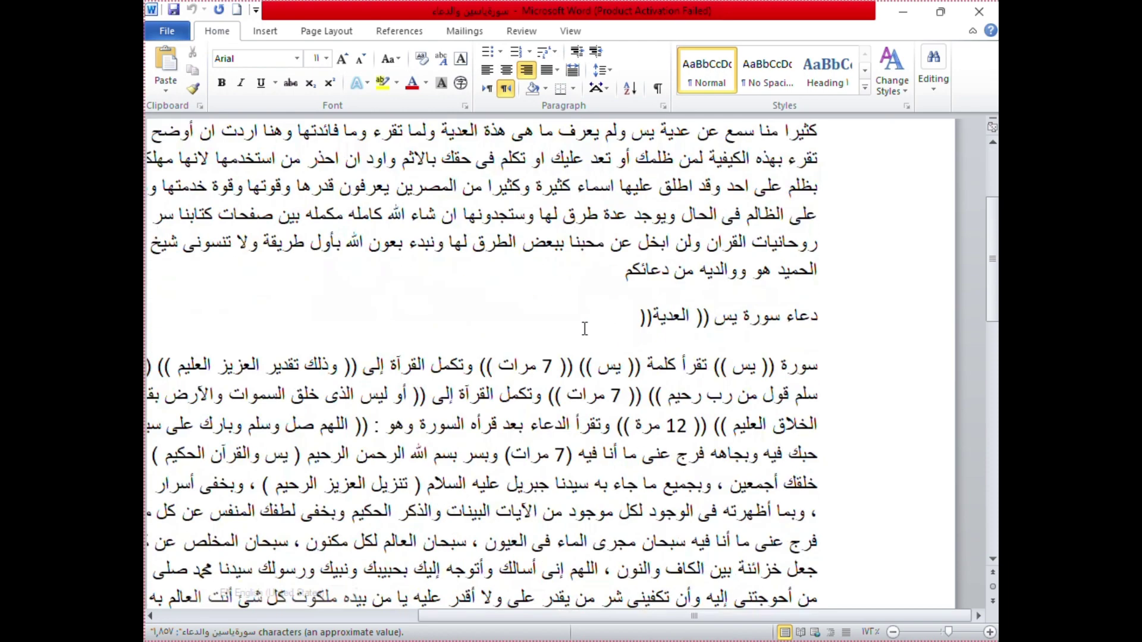
scroll(585, 328, up, 3)
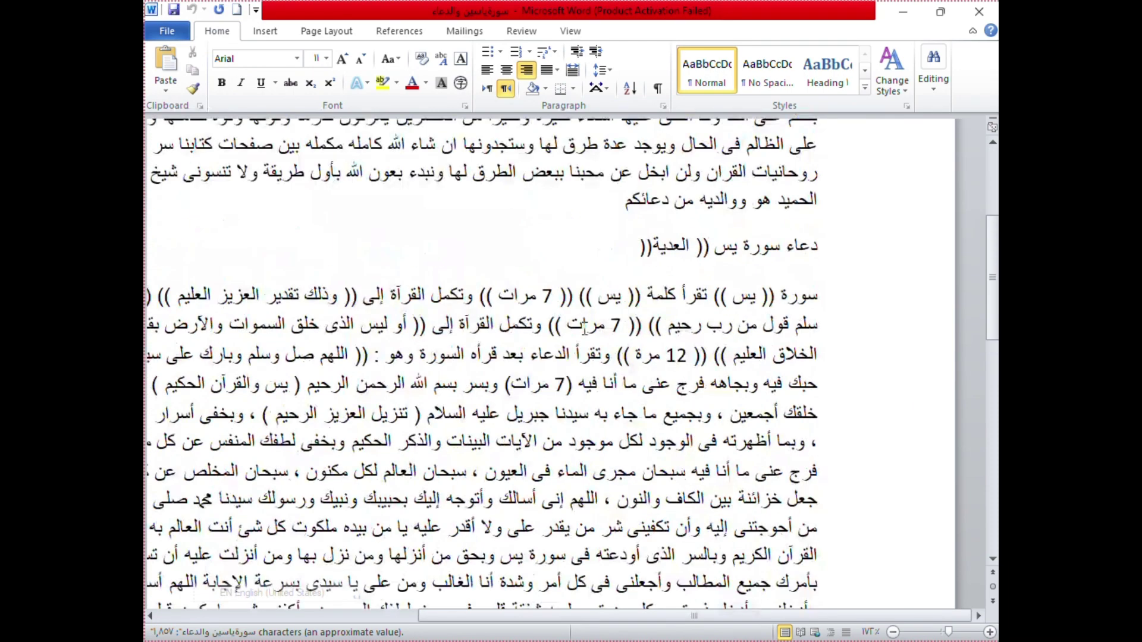
scroll(585, 328, down, 4)
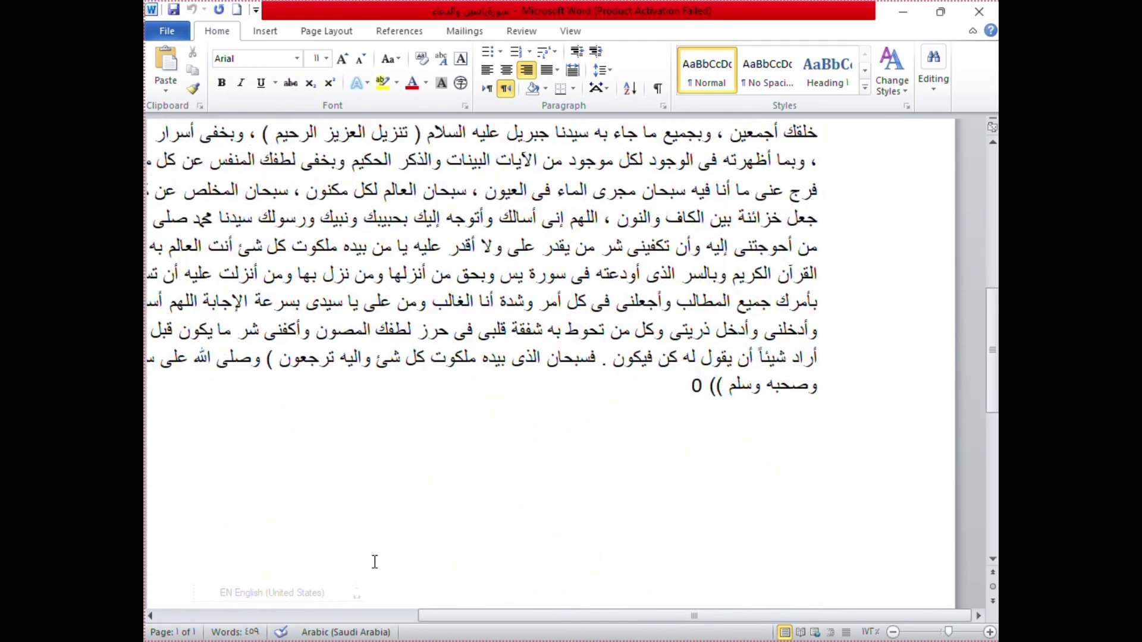
mouse_move(425, 616)
mouse_down()
mouse_move(237, 613)
mouse_move(423, 617)
mouse_up()
click(166, 33)
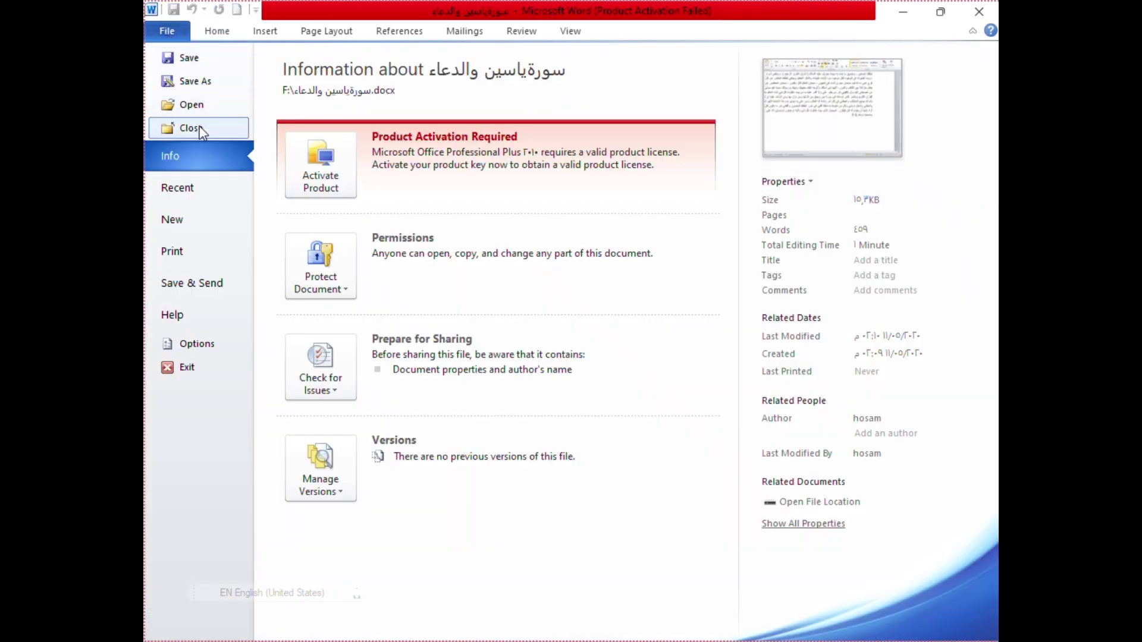
click(178, 128)
Review the list of recently opened documents and their locations.
click(166, 31)
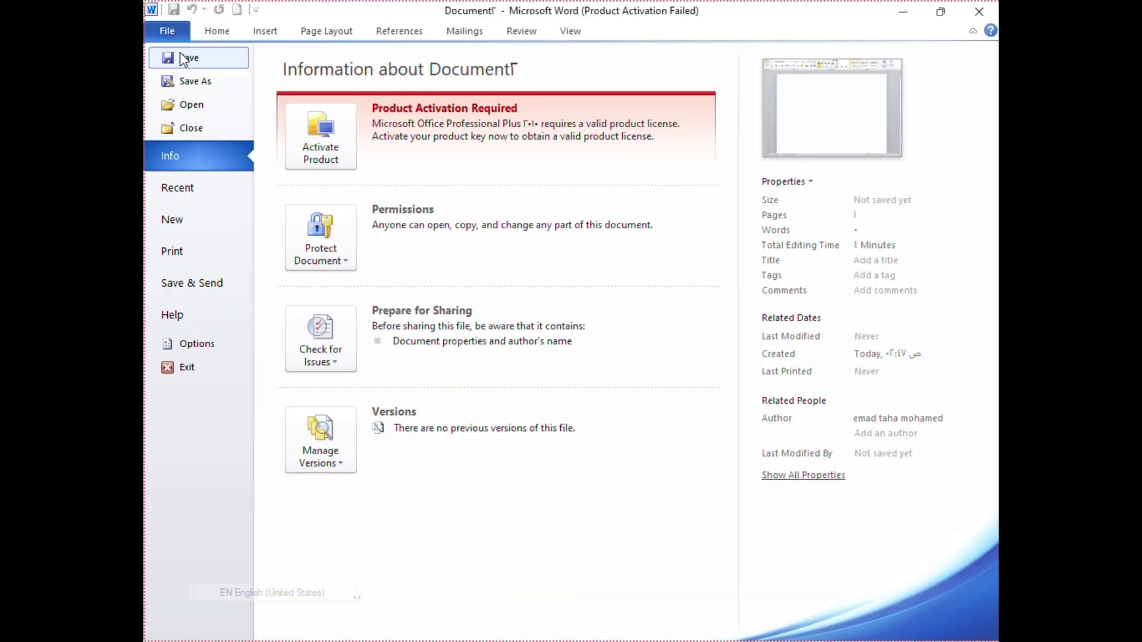
click(200, 193)
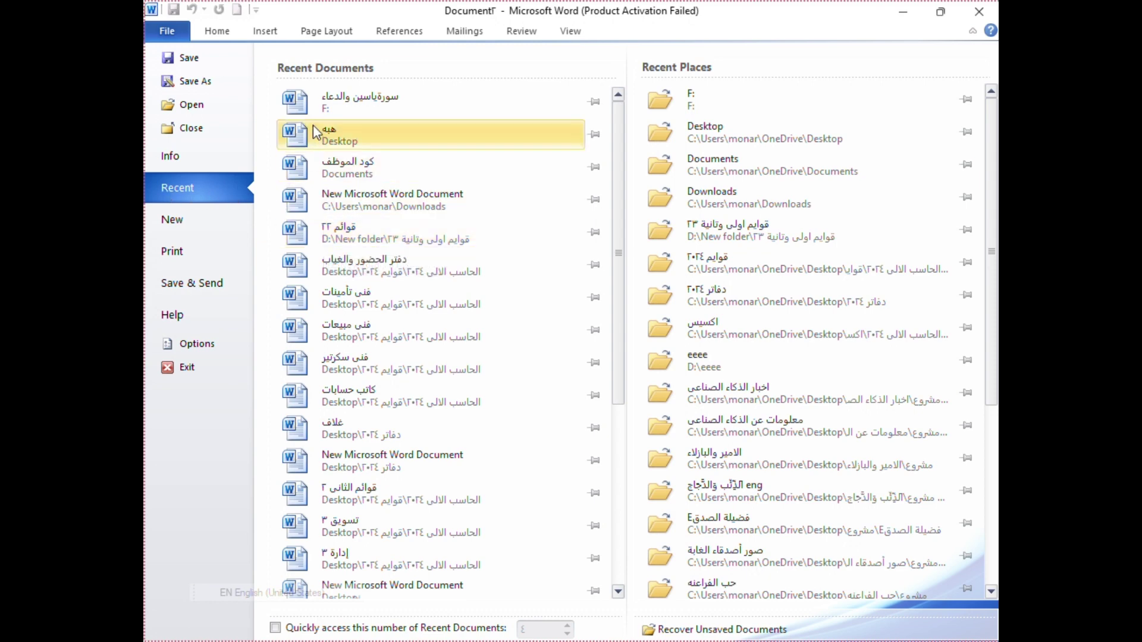
scroll(301, 274, down, 2)
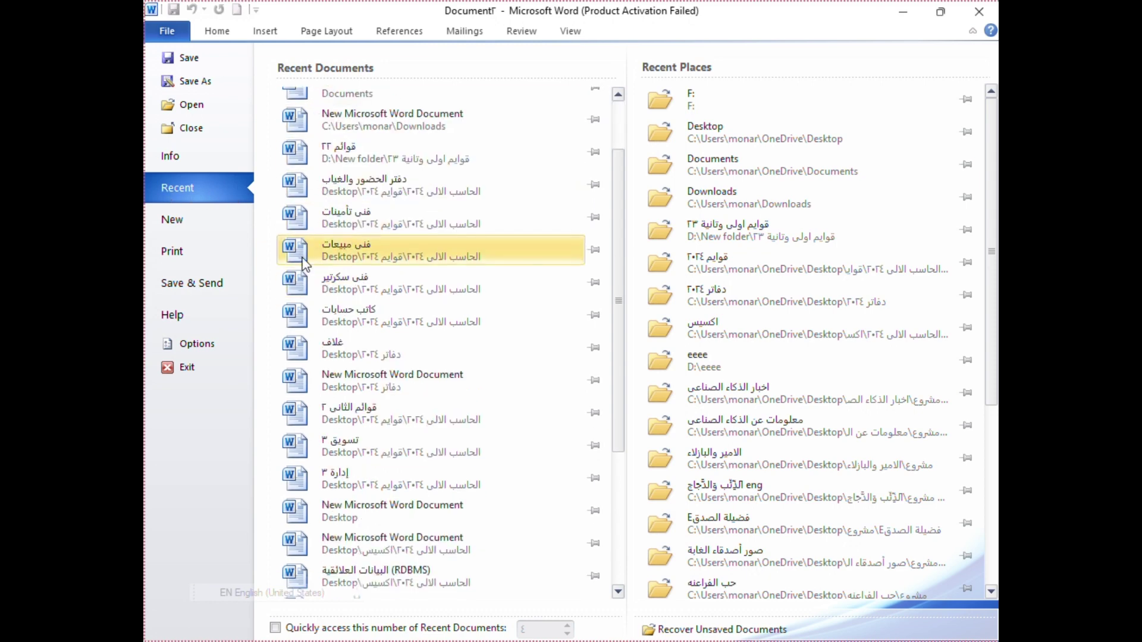
scroll(298, 247, up, 2)
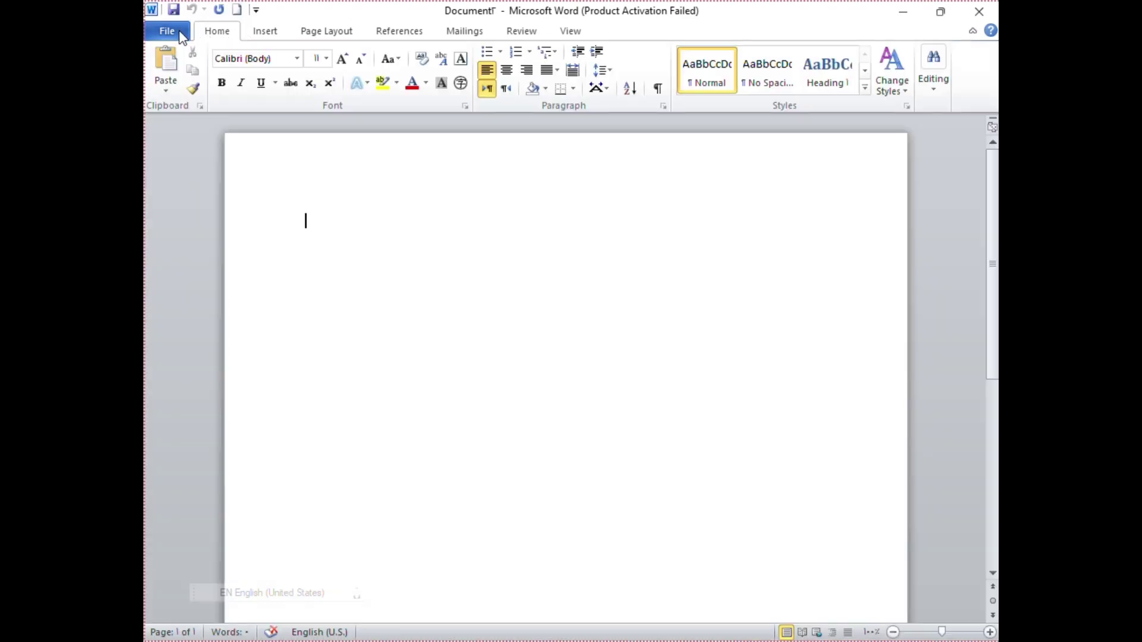
Exit Word completely from the blank unsaved document.
click(199, 34)
click(164, 36)
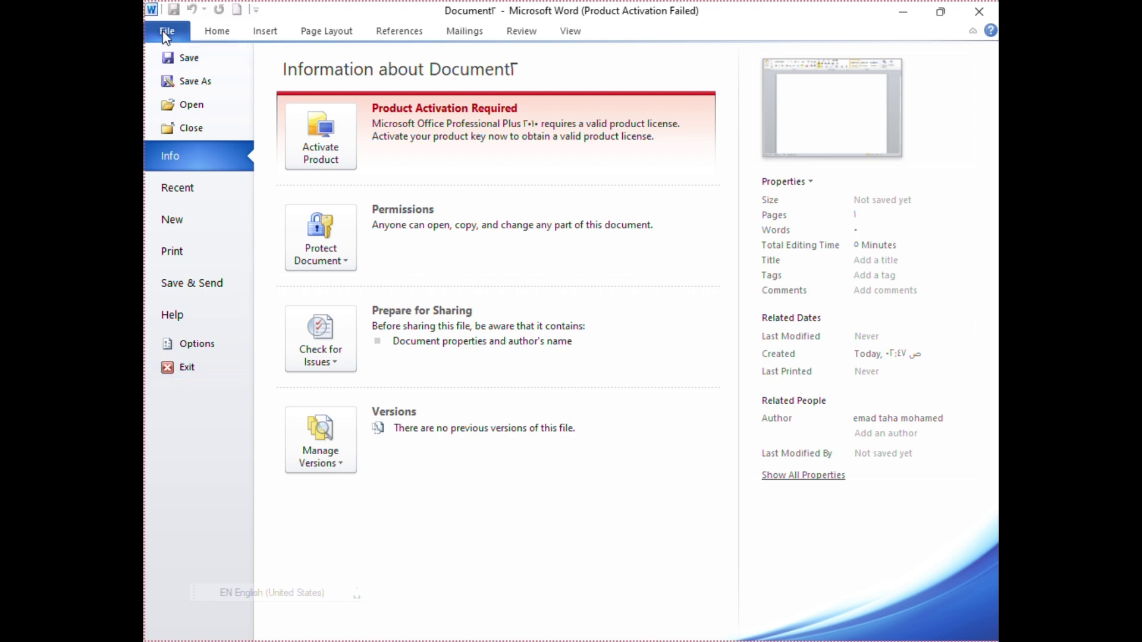
click(169, 369)
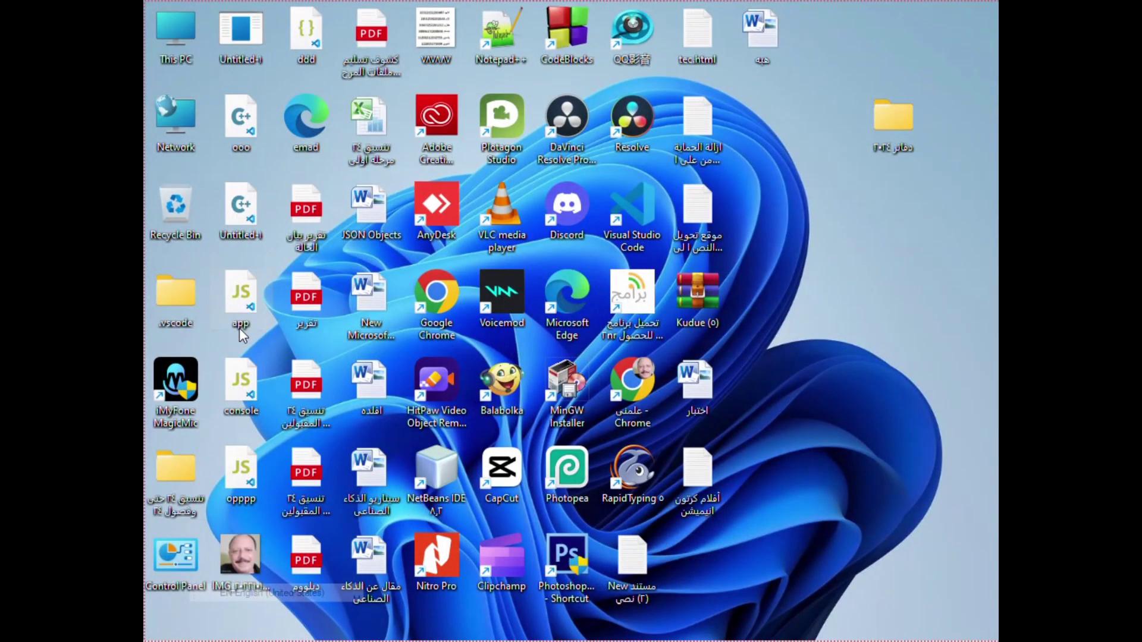